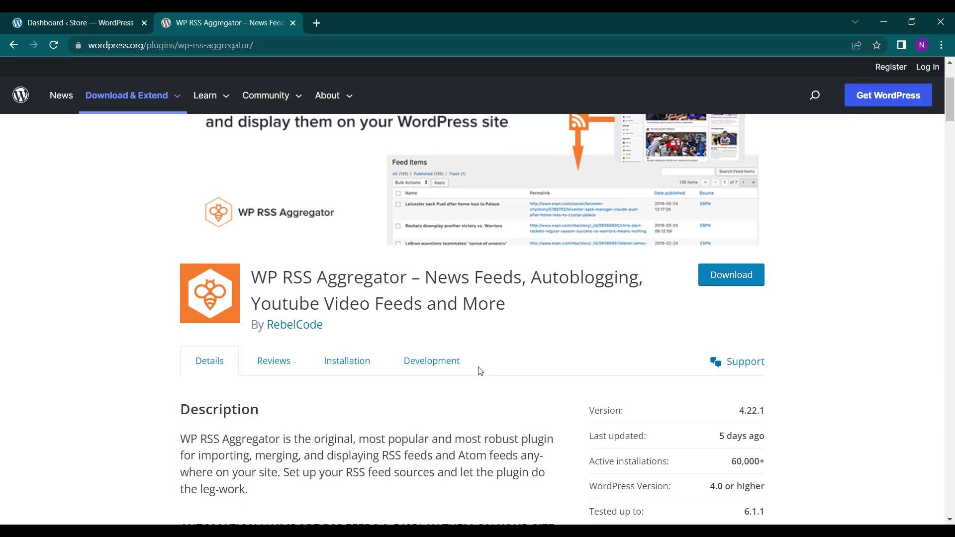
Step: Scroll through the WP RSS Aggregator plugin description on wordpress.org
scroll(481, 371, down, 1)
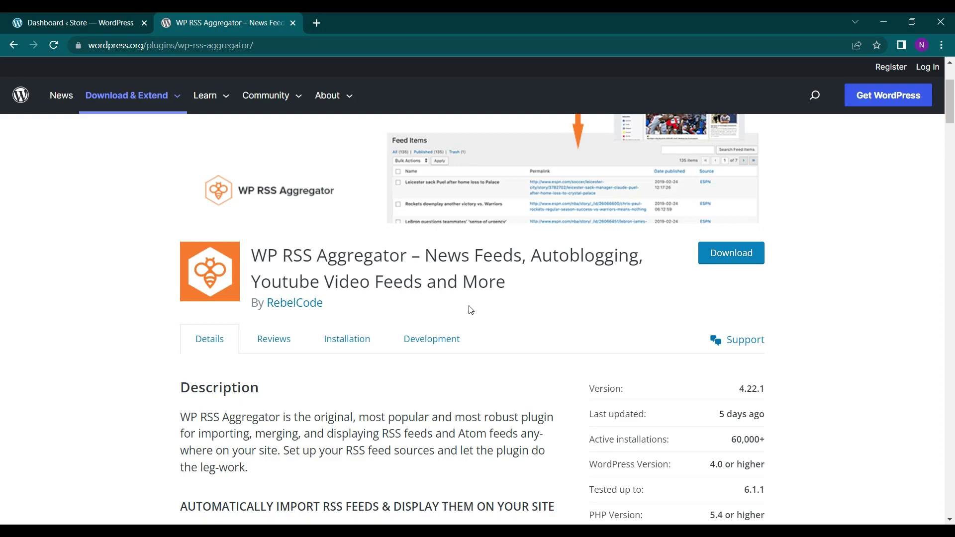
scroll(471, 310, down, 1)
scroll(470, 311, down, 3)
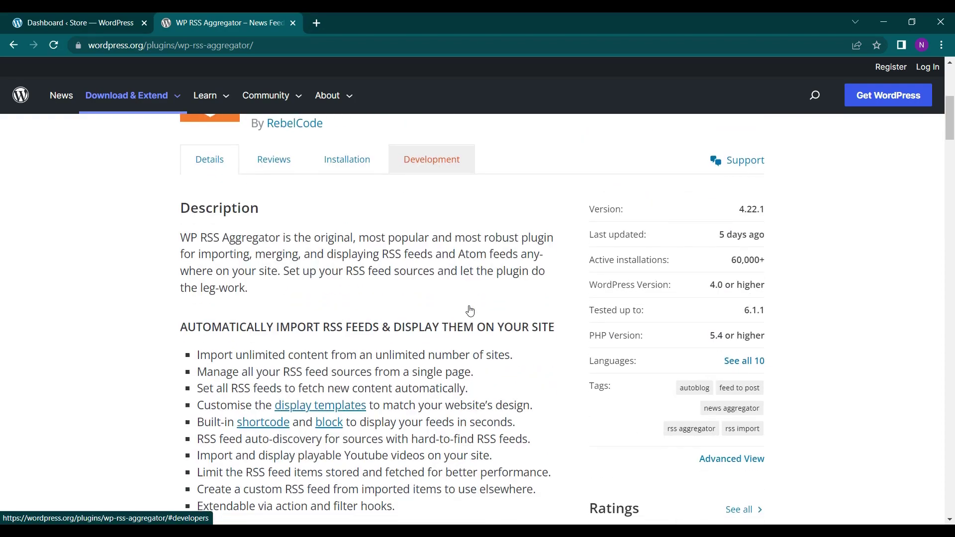
scroll(470, 311, down, 1)
mouse_move(177, 99)
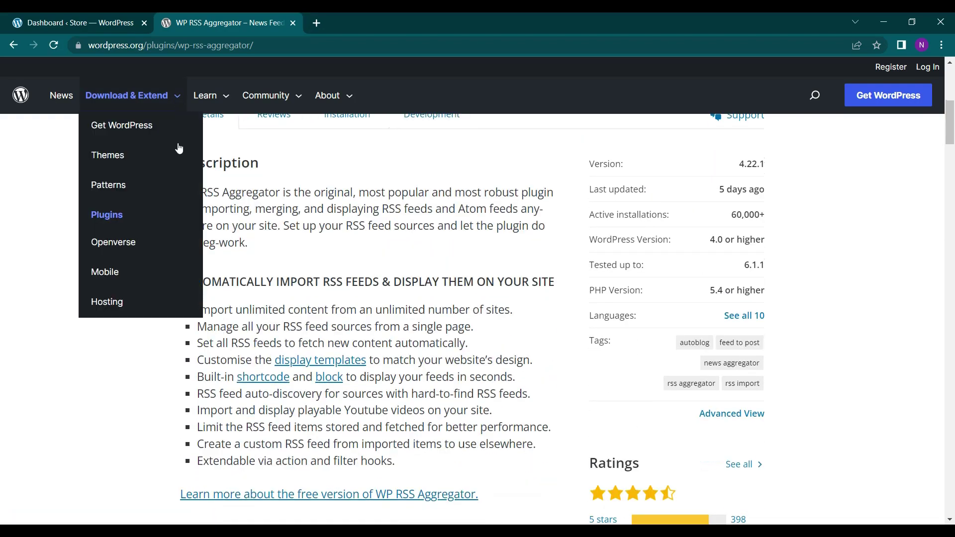
scroll(179, 148, up, 6)
Step: Return to the store's WordPress admin and go to Plugins > Add New
click(85, 13)
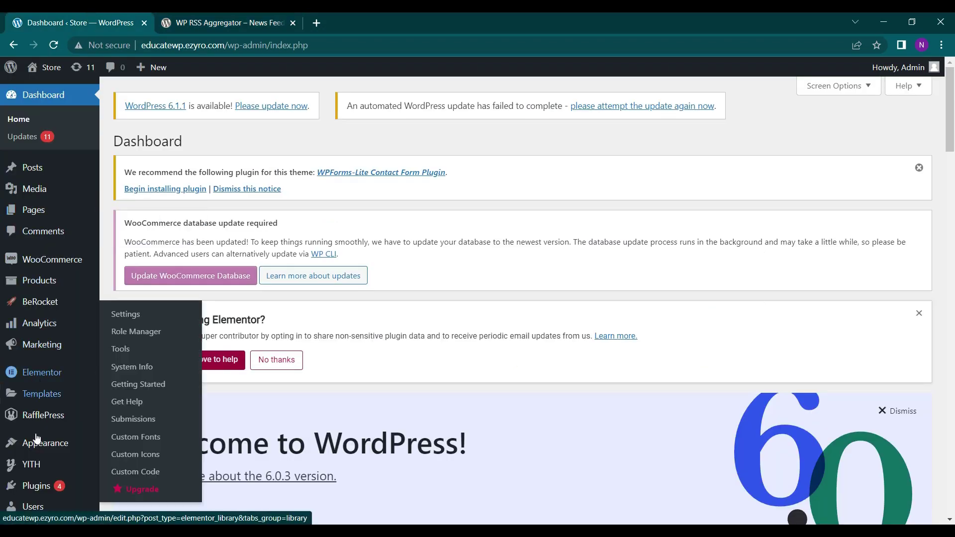
mouse_move(41, 454)
mouse_move(30, 485)
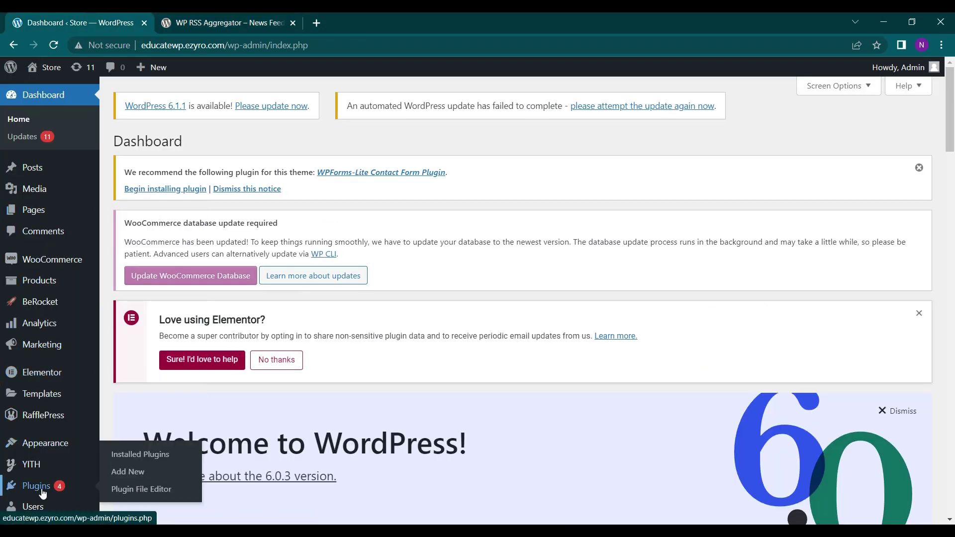
click(116, 471)
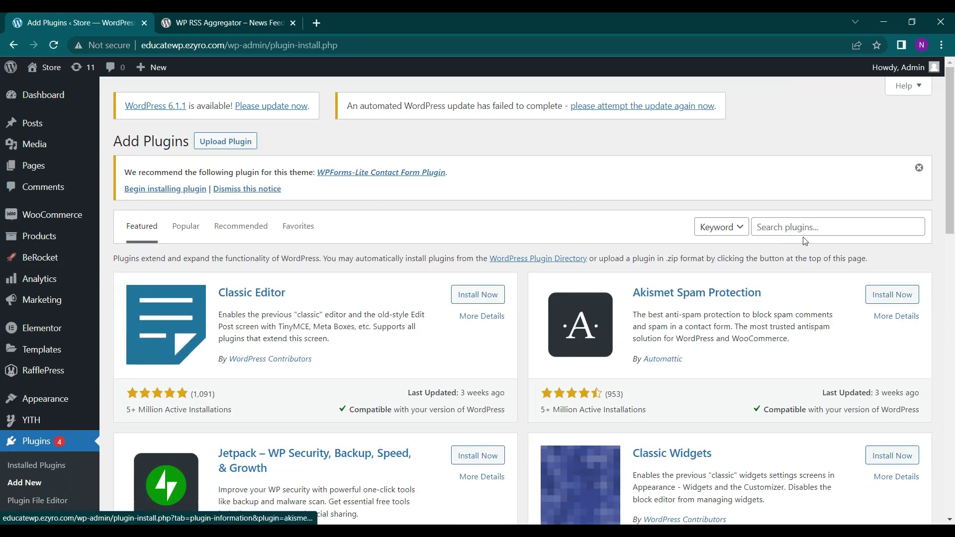
Step: Search plugins for 'wp rss' and install WP RSS Aggregator
click(805, 228)
text(wo rss)
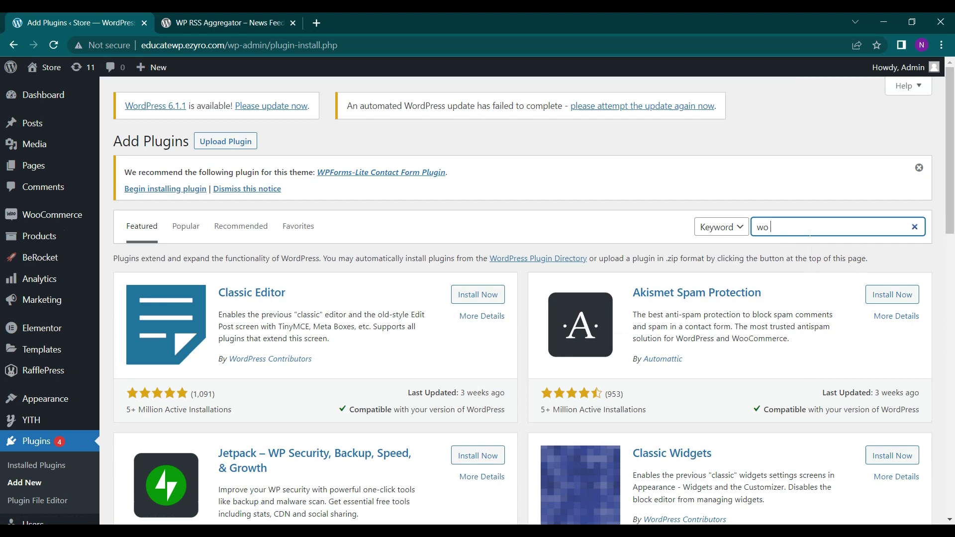
key(BackSpace)
key(BackSpace)
key(BackSpace)
key(BackSpace)
key(BackSpace)
text(p rss)
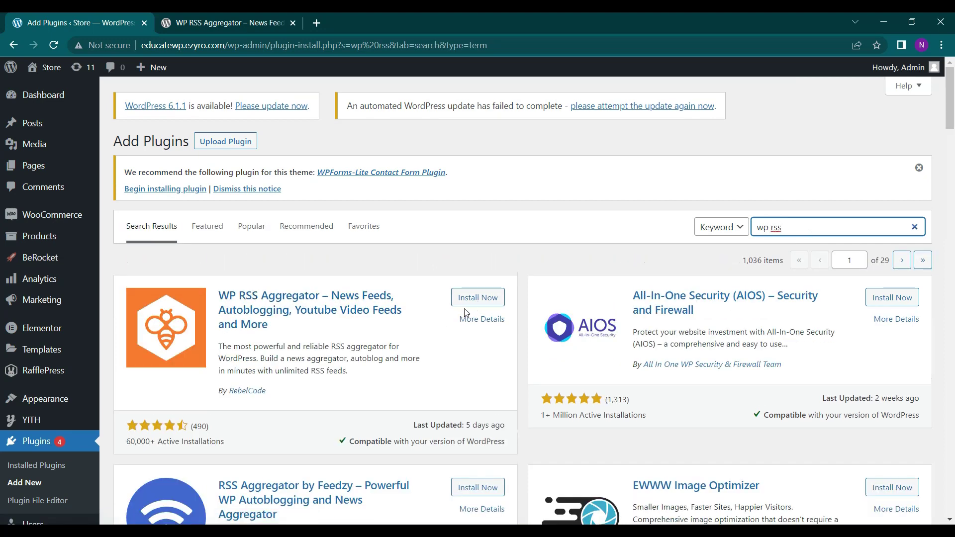
click(468, 302)
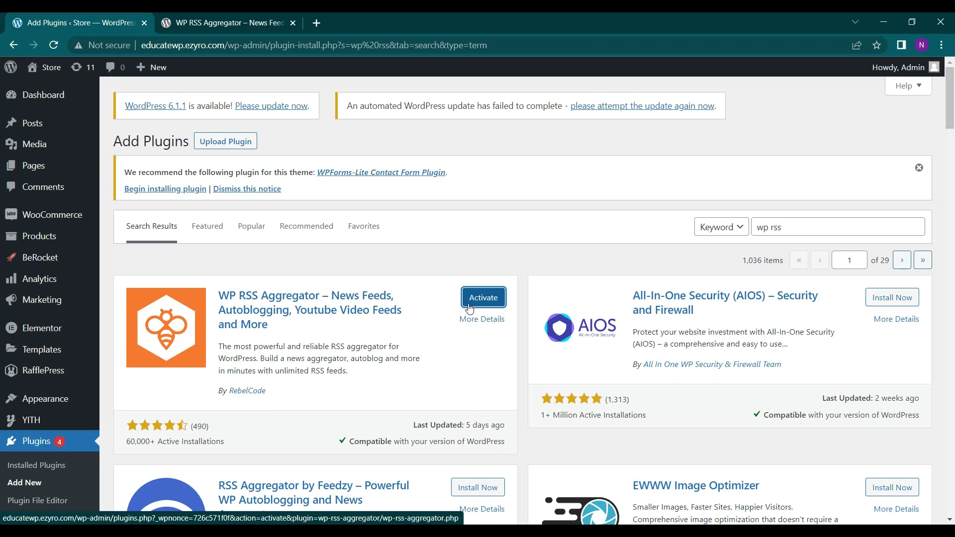
Step: Activate WP RSS Aggregator and view its welcome page asking for the first feed URL
click(469, 304)
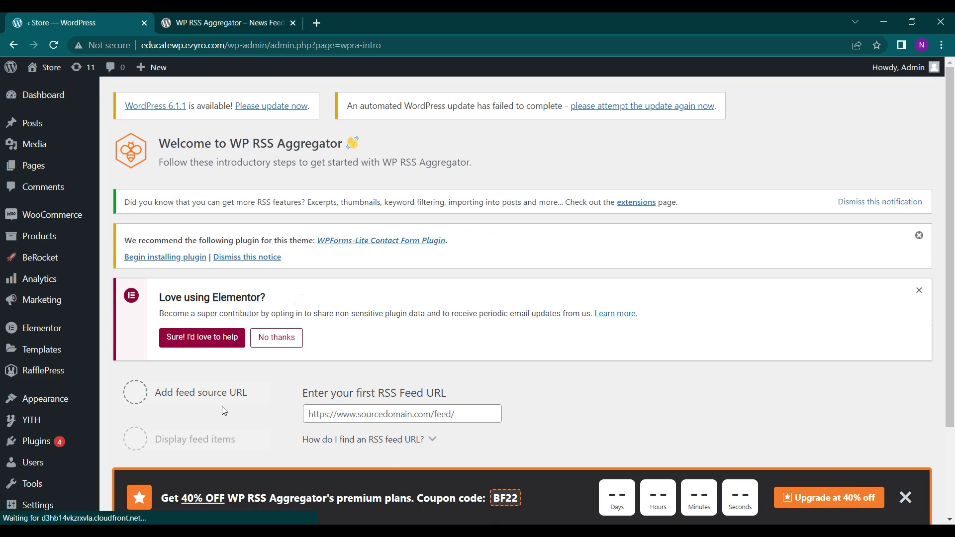
scroll(305, 390, down, 2)
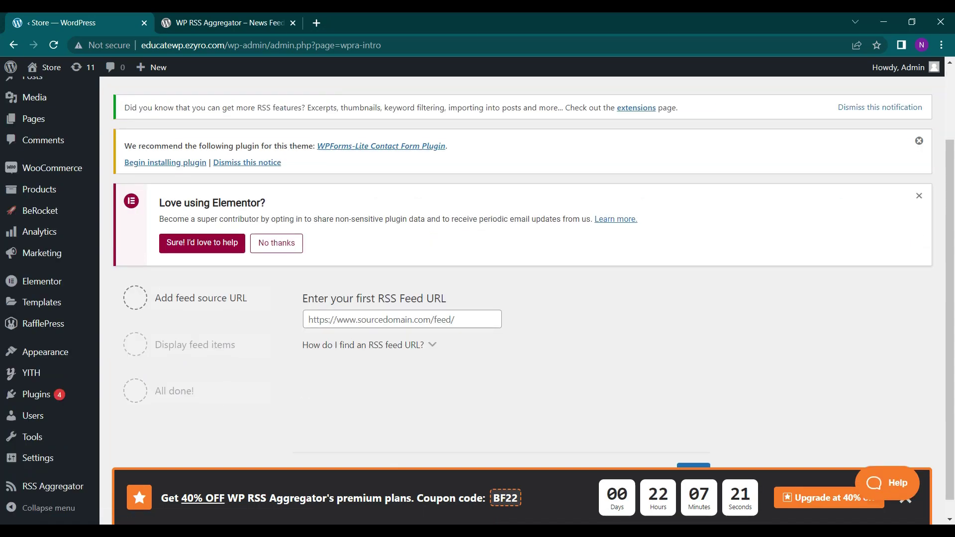
scroll(136, 260, up, 2)
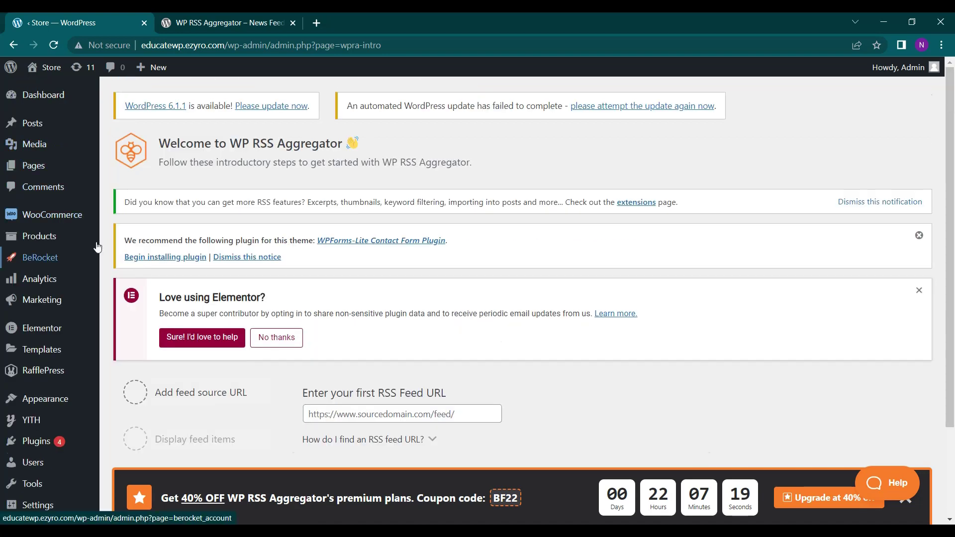
mouse_move(52, 167)
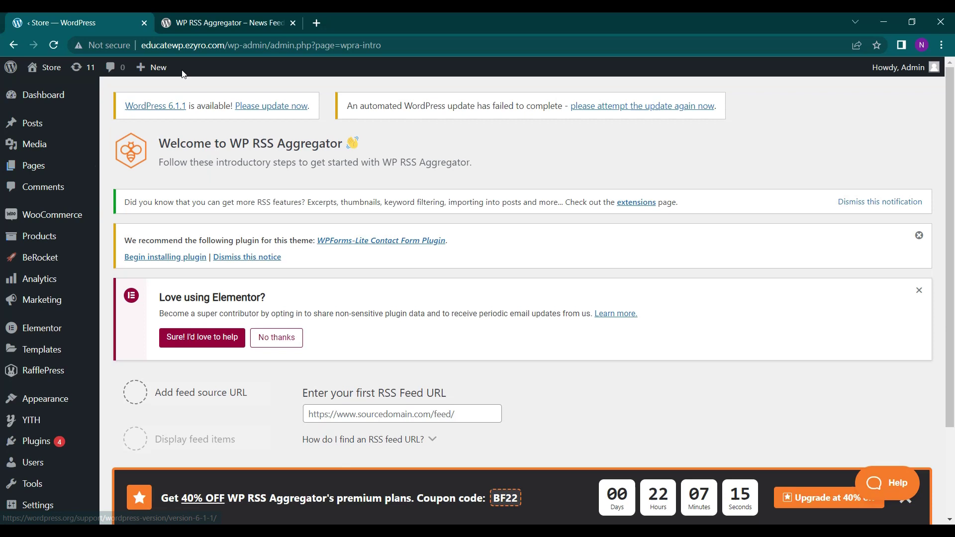
Step: Open educatewp.ezyro.com/feed/ in a new tab, copy its address, and return to the setup tab
click(142, 44)
drag(142, 45, 228, 52)
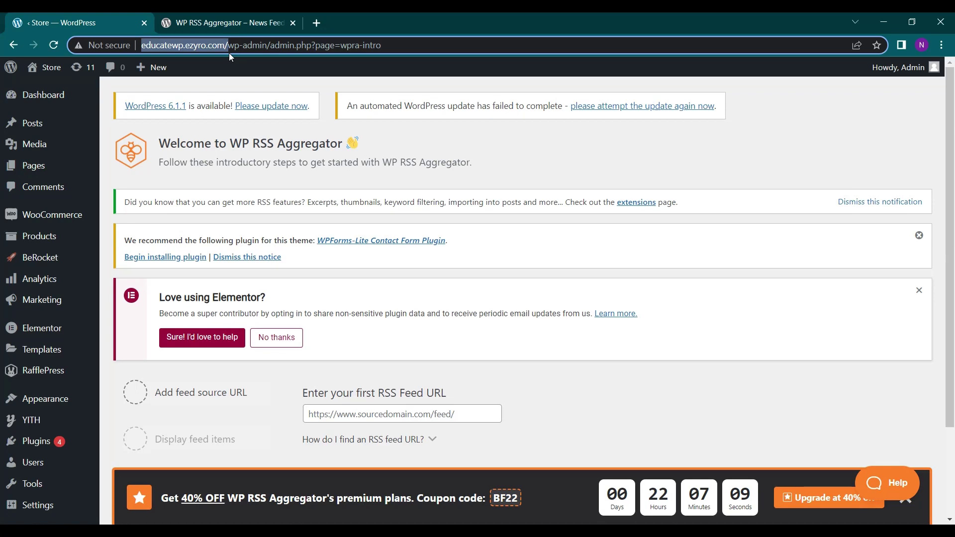
key(ctrl+c)
click(317, 22)
key(ctrl+v)
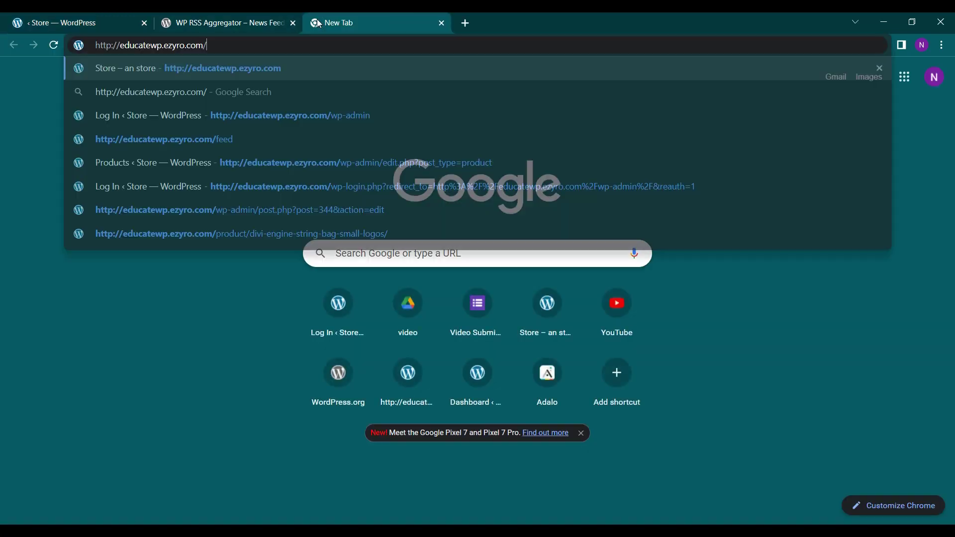
text(feed)
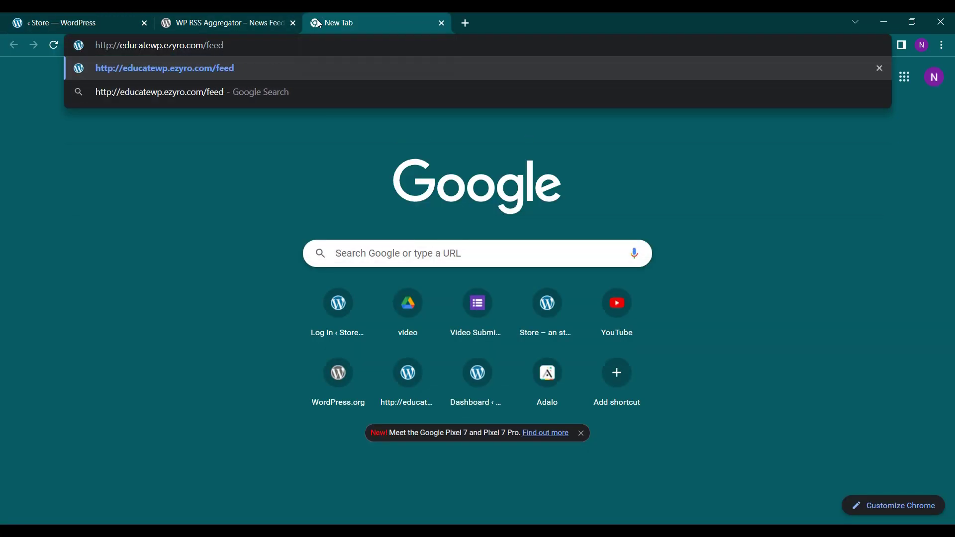
key(Return)
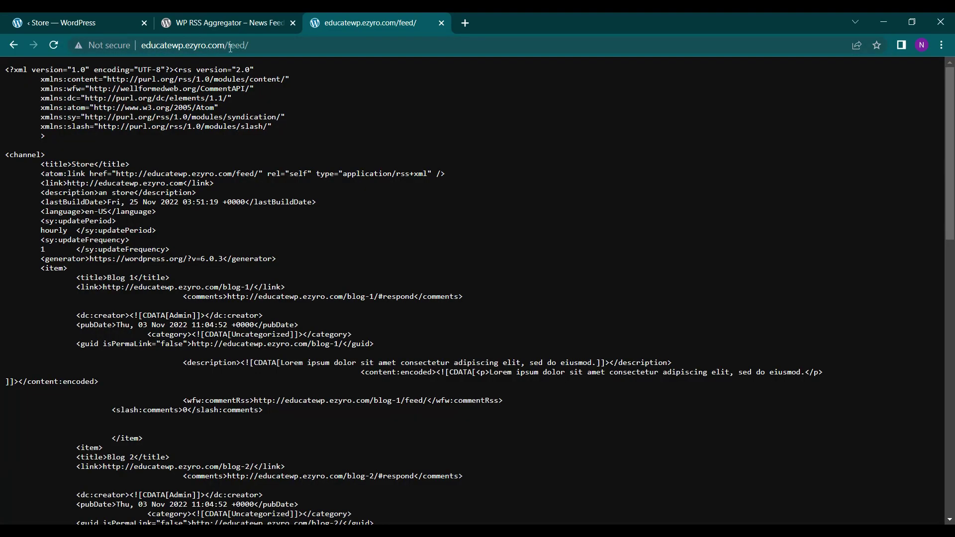
click(253, 47)
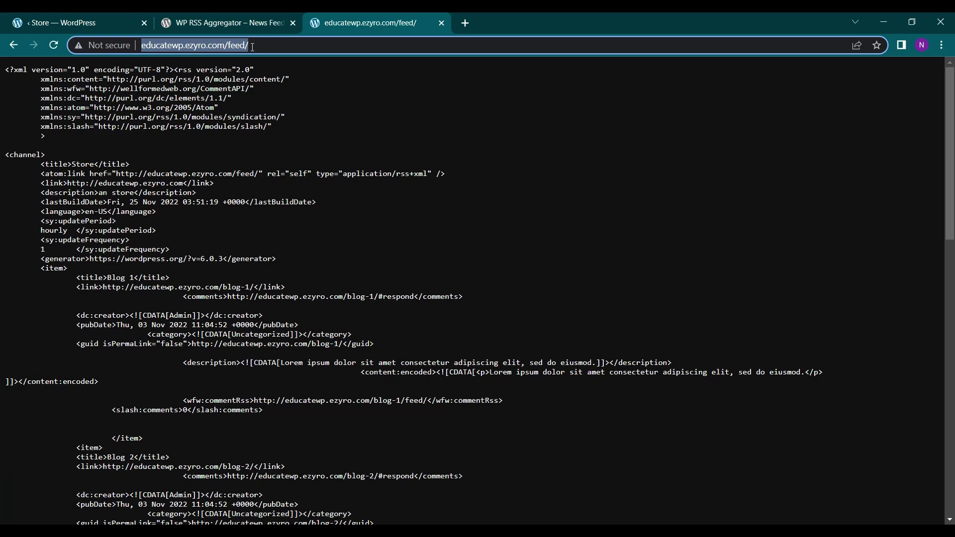
click(22, 16)
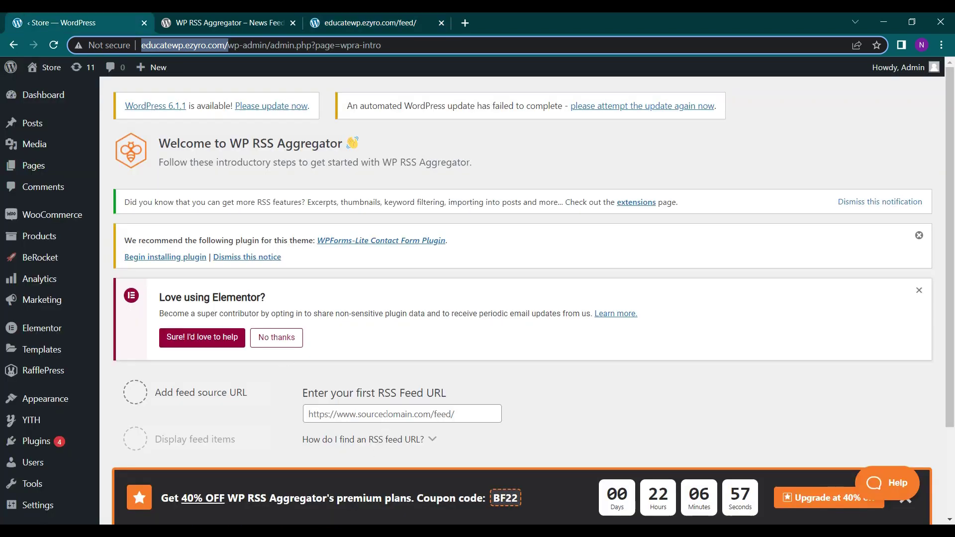
Step: Paste the store's /feed/ URL into the 'Enter your first RSS Feed URL' field
click(386, 414)
key(ctrl+v)
scroll(386, 416, down, 2)
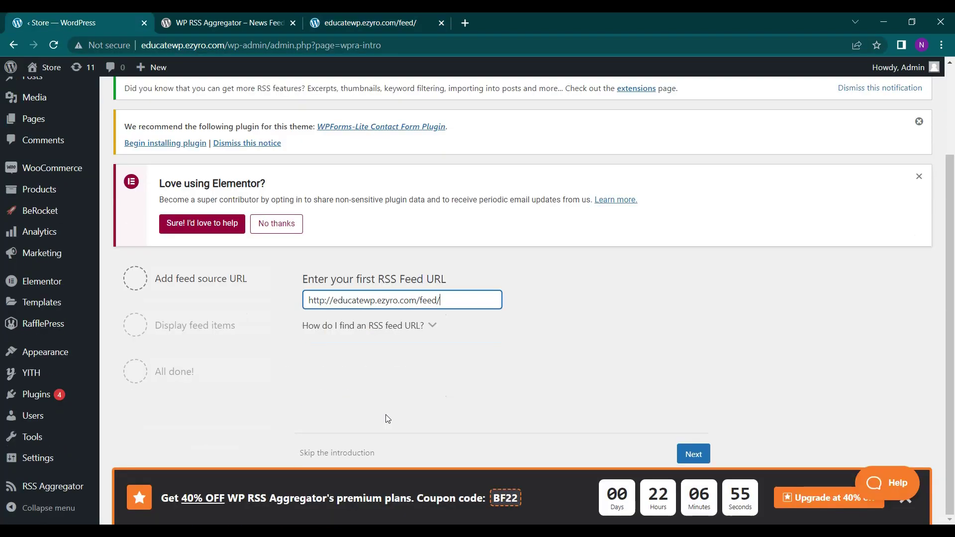
Step: Expand the feed URL help, then continue to preview Blog 1, Blog 3 and Blog 2
click(403, 332)
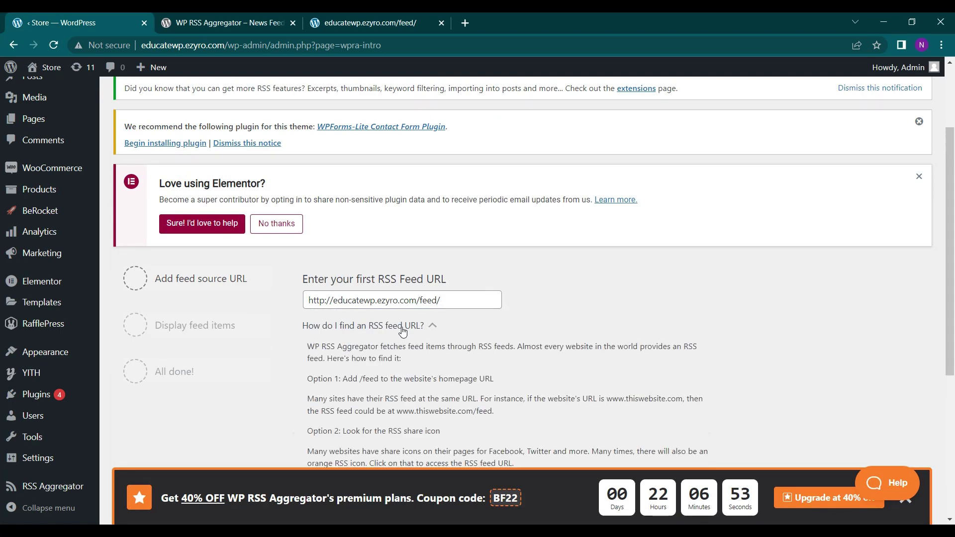
scroll(415, 359, down, 4)
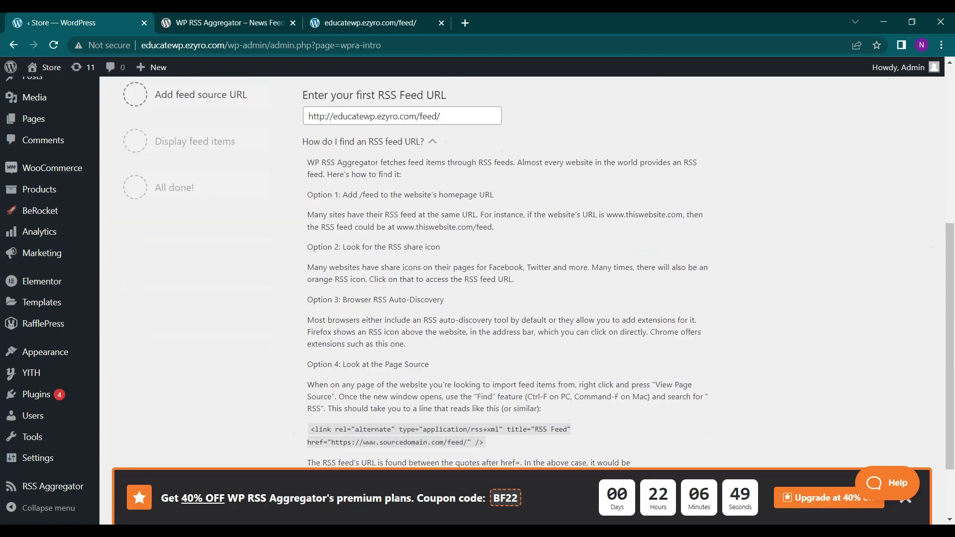
scroll(388, 239, down, 2)
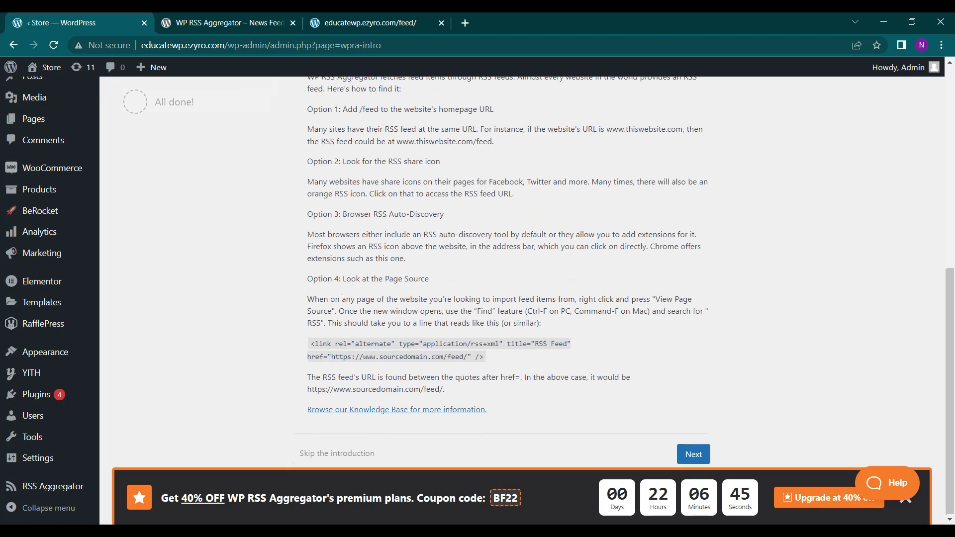
scroll(328, 151, up, 3)
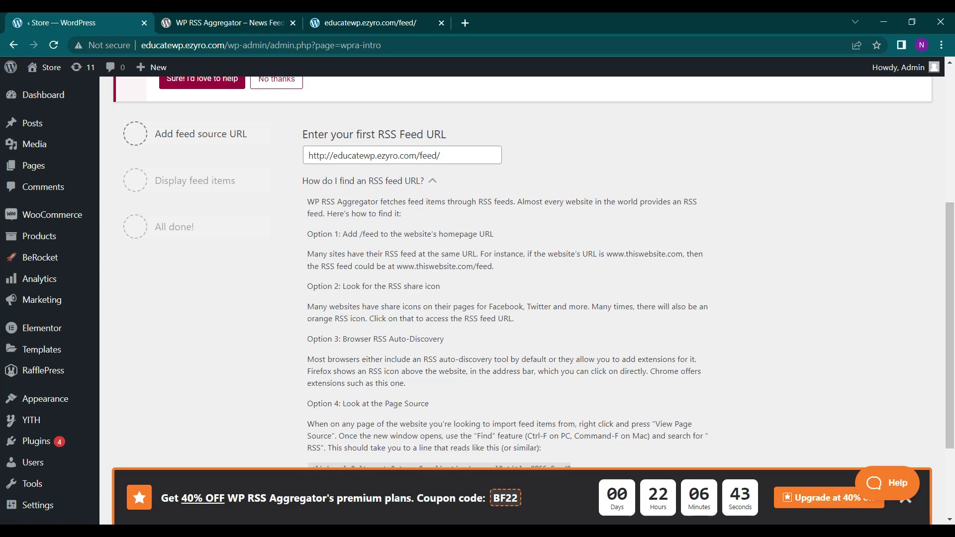
scroll(383, 197, down, 1)
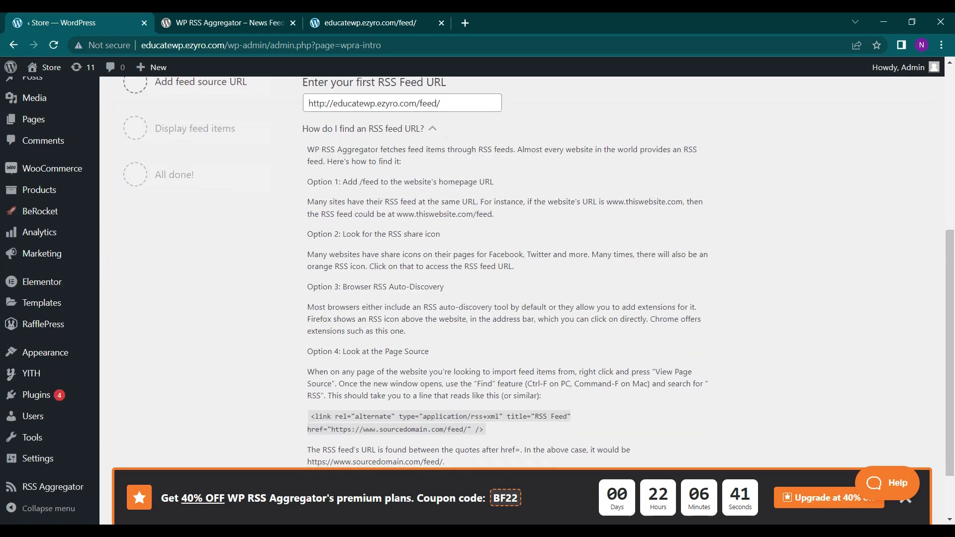
scroll(383, 196, down, 2)
scroll(383, 197, up, 3)
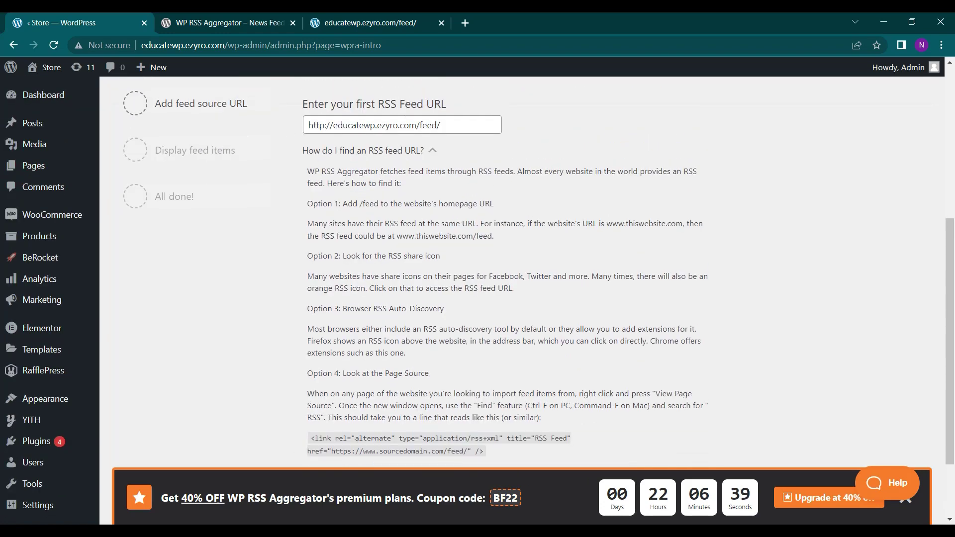
scroll(425, 215, down, 2)
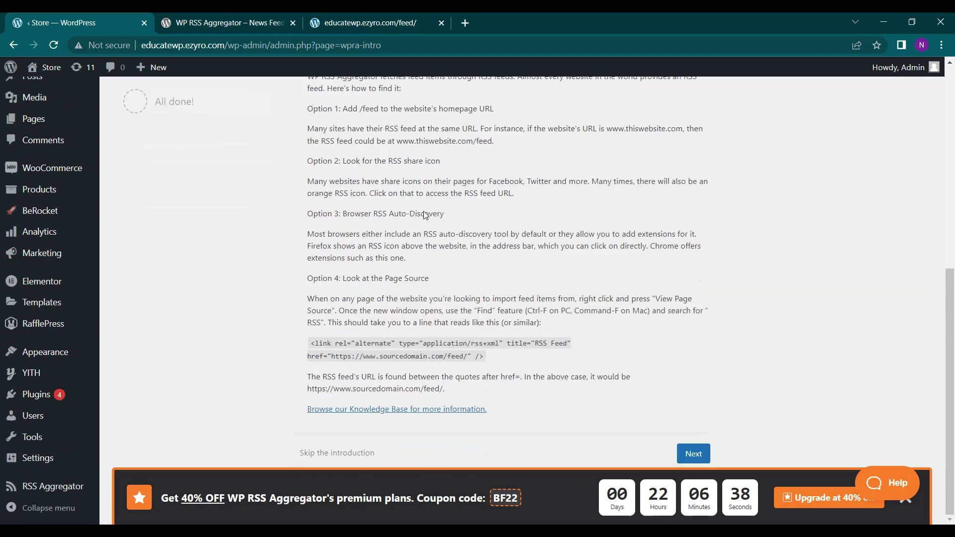
click(699, 456)
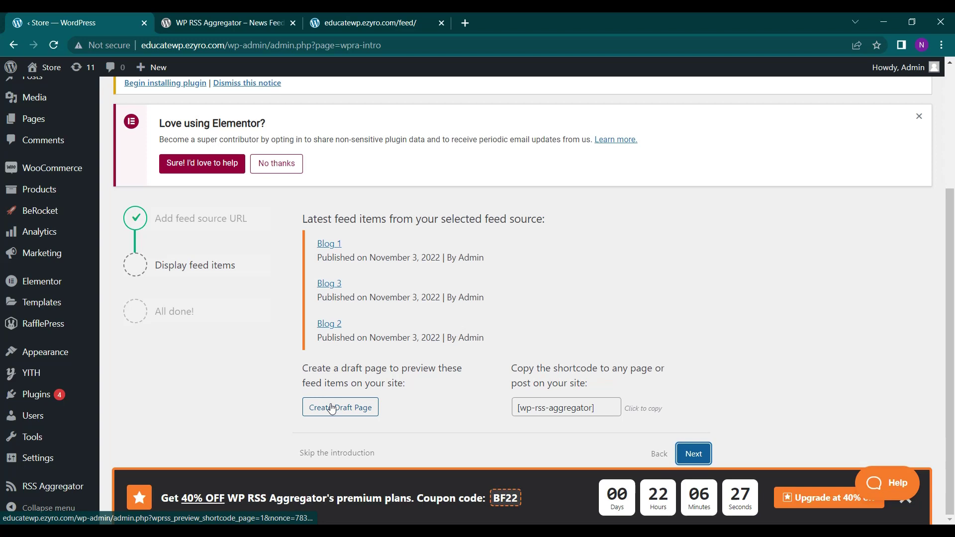
Step: Create a draft Feeds page from the [wp-rss-aggregator] shortcode, review it, and return to the wizard
click(567, 408)
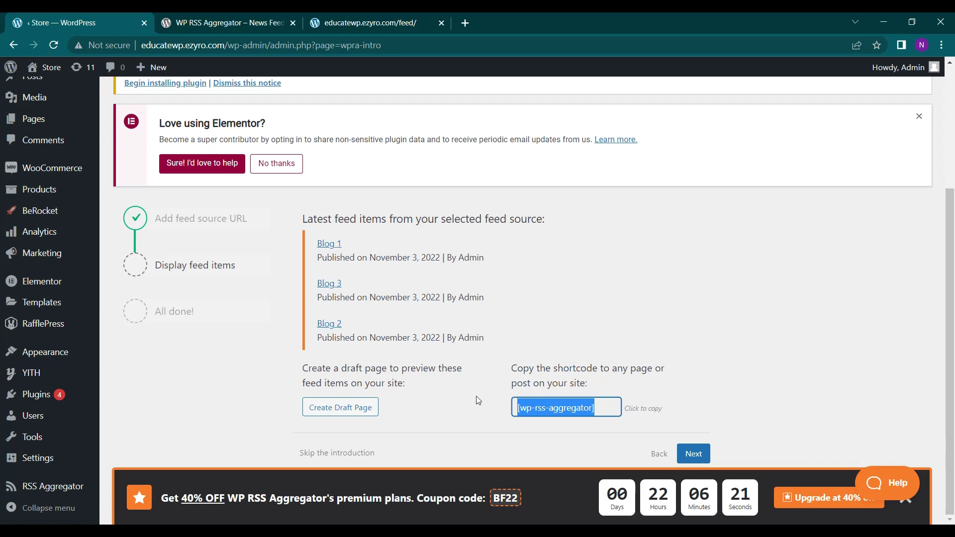
click(361, 408)
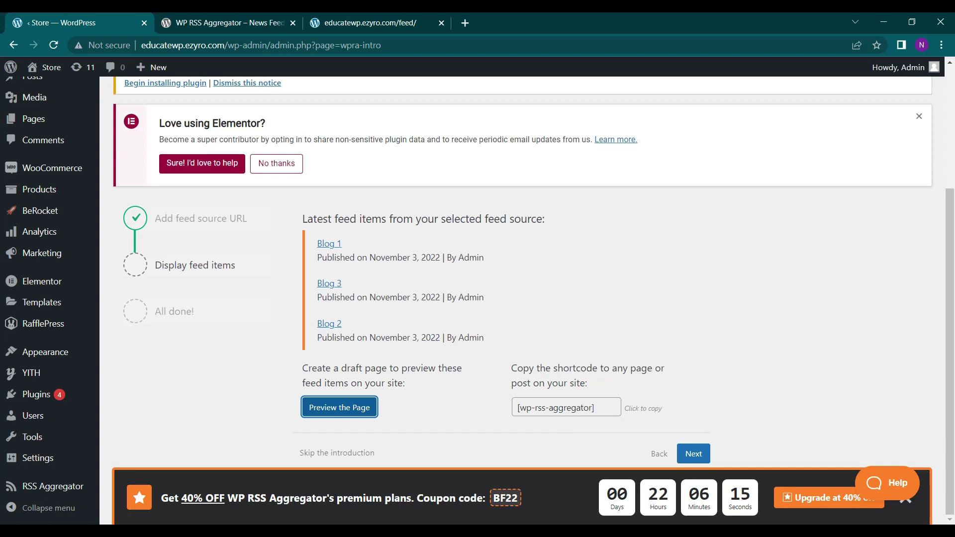
click(518, 408)
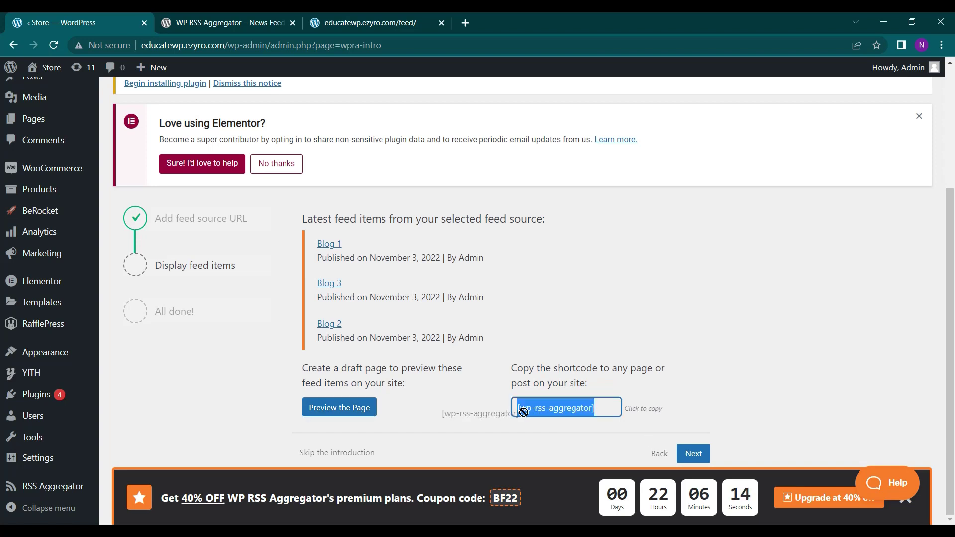
click(720, 391)
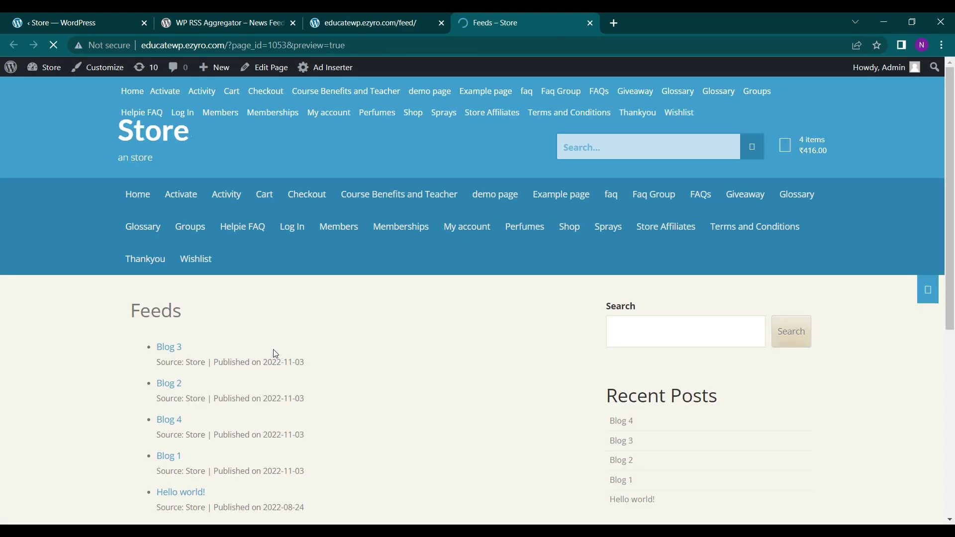
scroll(276, 354, down, 3)
scroll(276, 354, up, 1)
scroll(276, 354, up, 1)
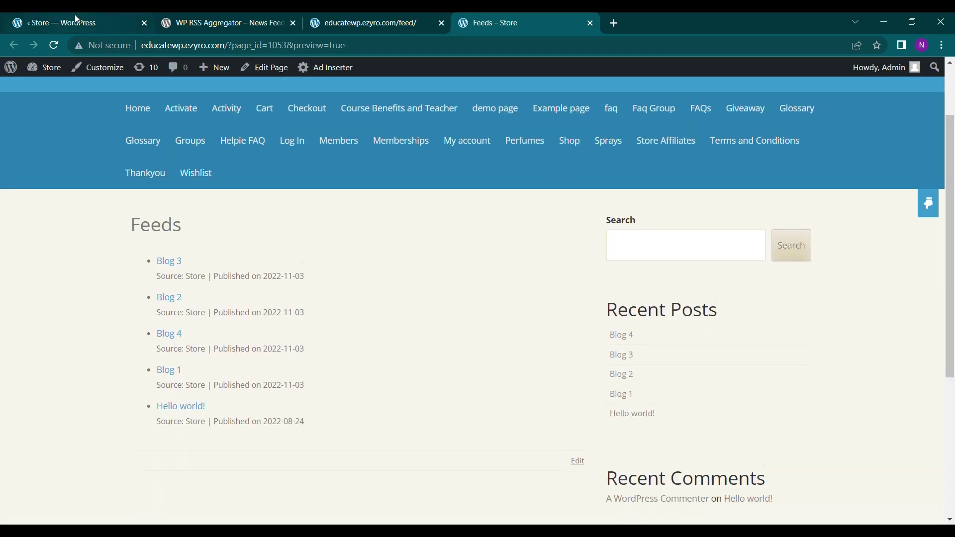
click(61, 19)
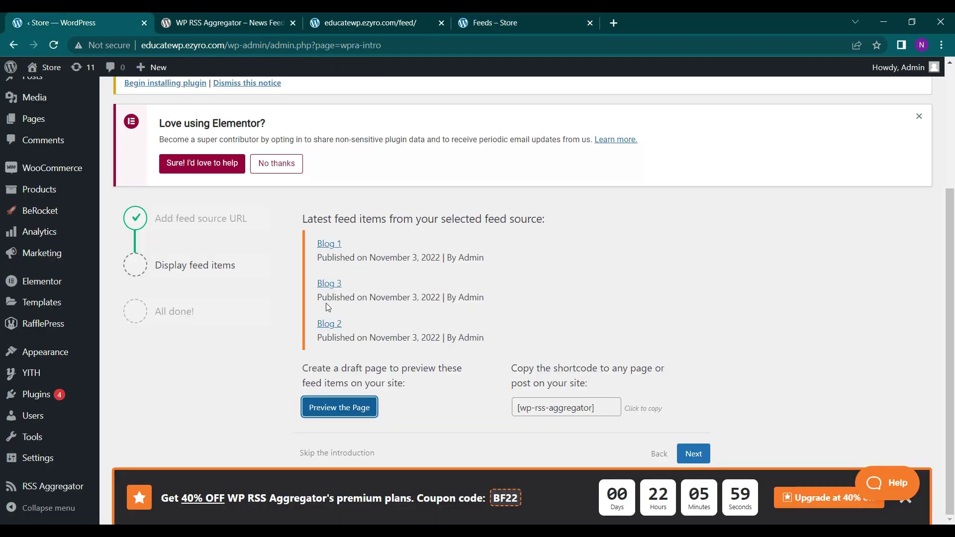
Step: Advance to the All done step and continue to the Feed Sources list showing Store
click(701, 457)
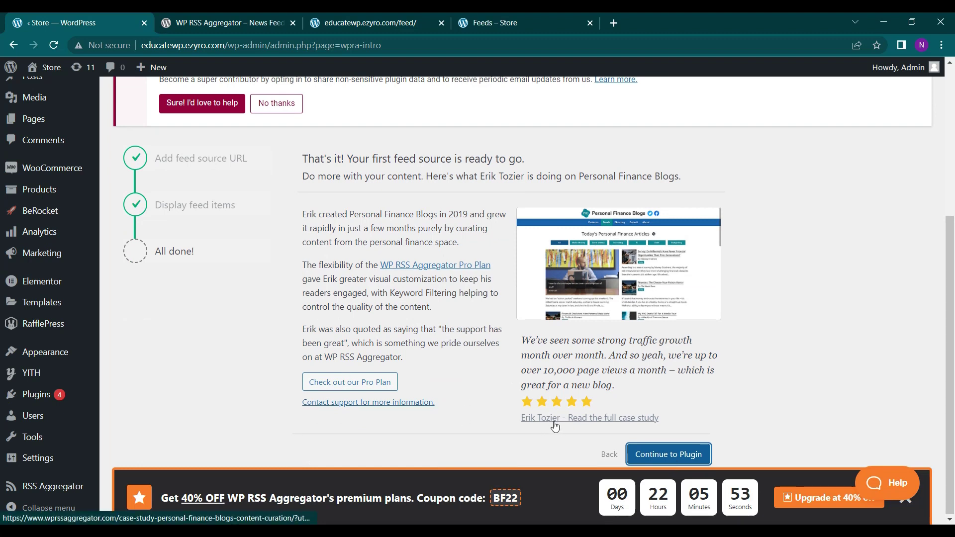
click(690, 461)
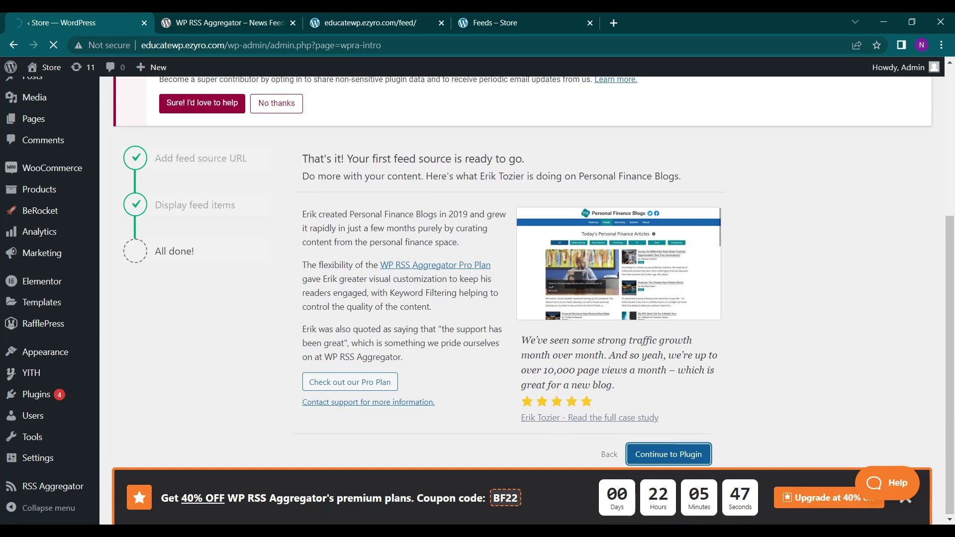
scroll(426, 292, down, 3)
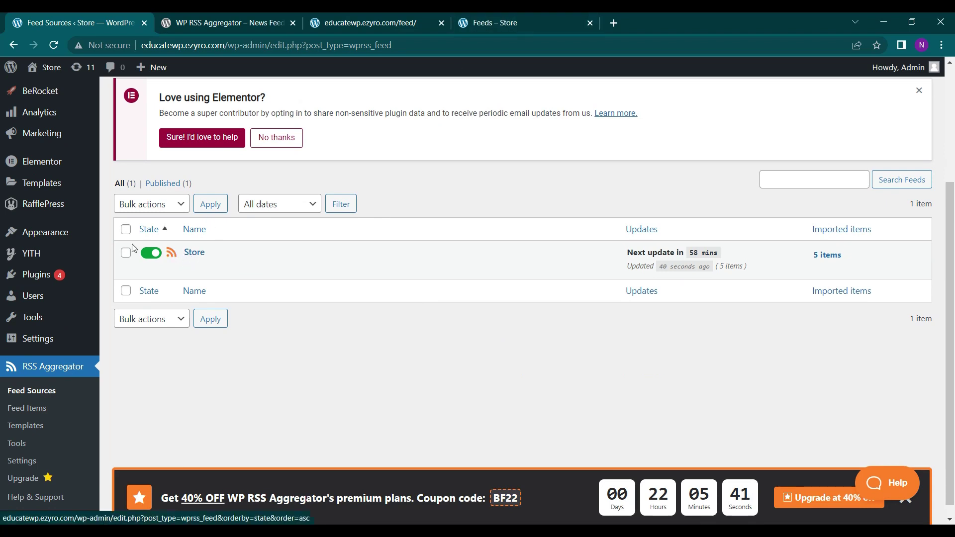
Step: Toggle the Store feed source, review its five imported items, then reactivate Store
click(148, 260)
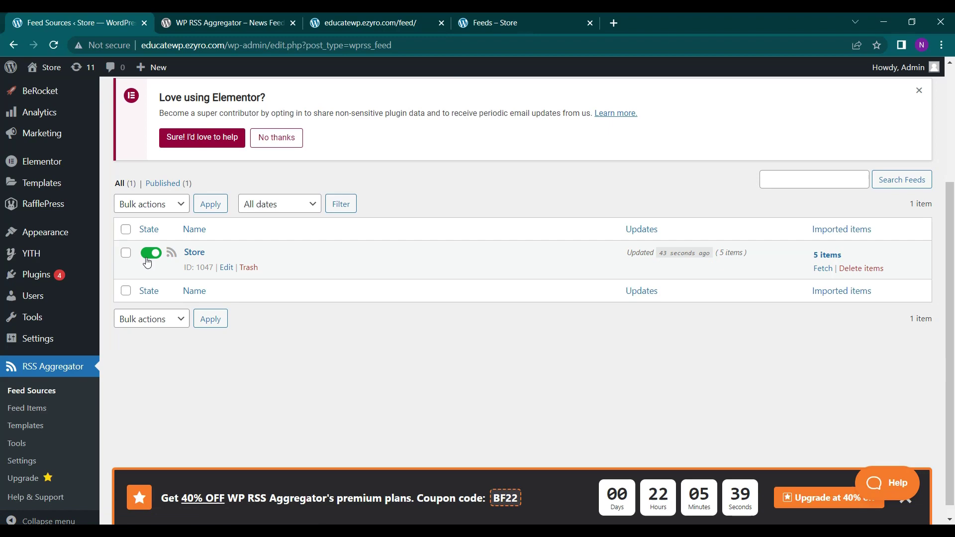
click(147, 259)
click(148, 260)
scroll(58, 388, down, 1)
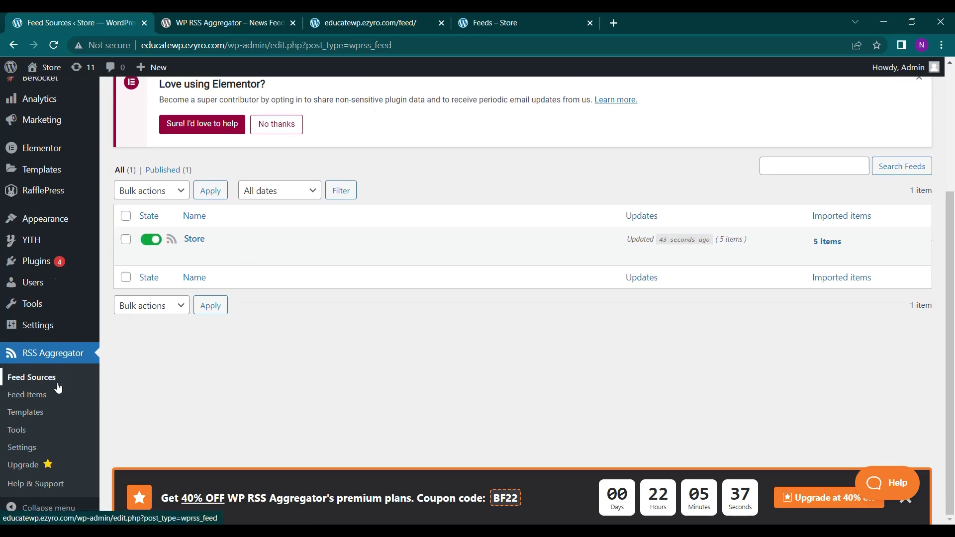
click(27, 402)
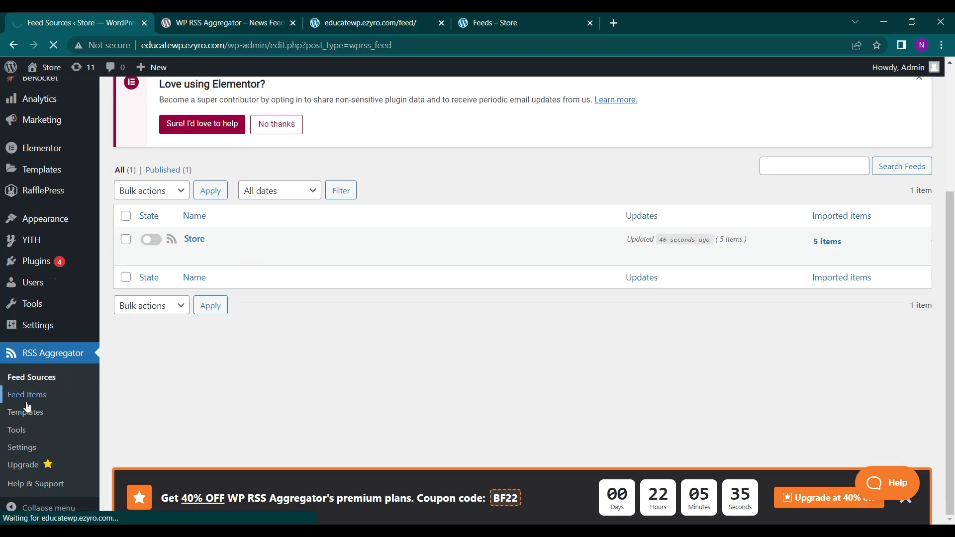
scroll(198, 277, down, 3)
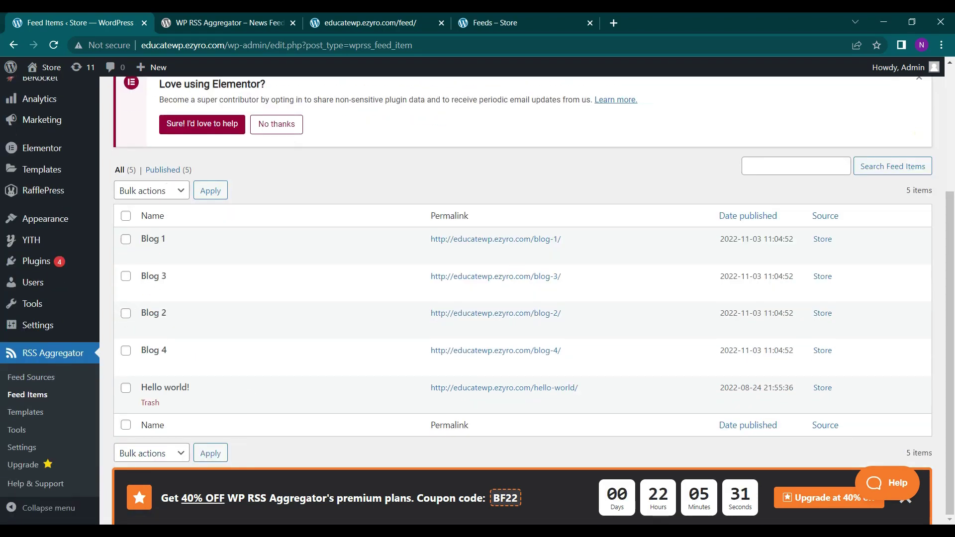
click(35, 386)
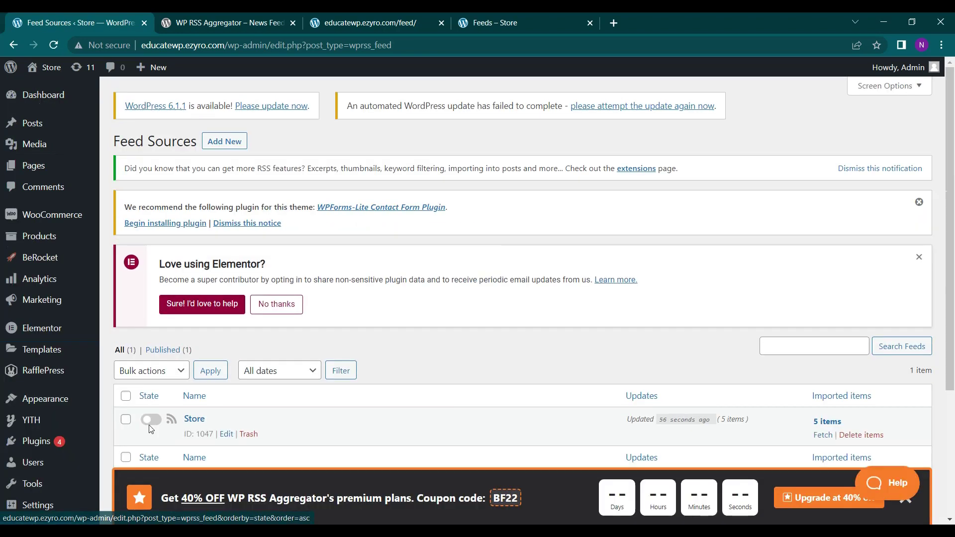
click(150, 422)
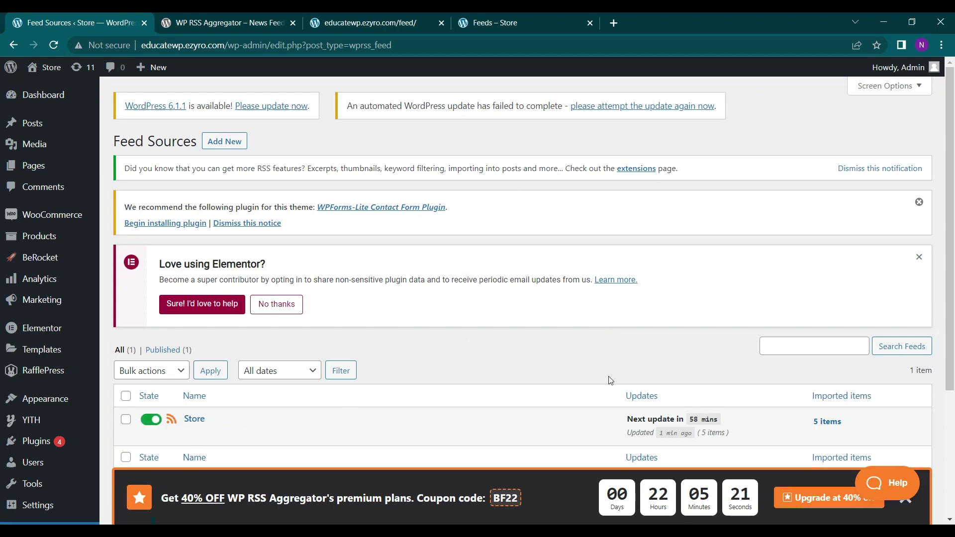
Step: Glance at the Feeds page preview, then go to RSS Aggregator > Templates
scroll(609, 381, down, 2)
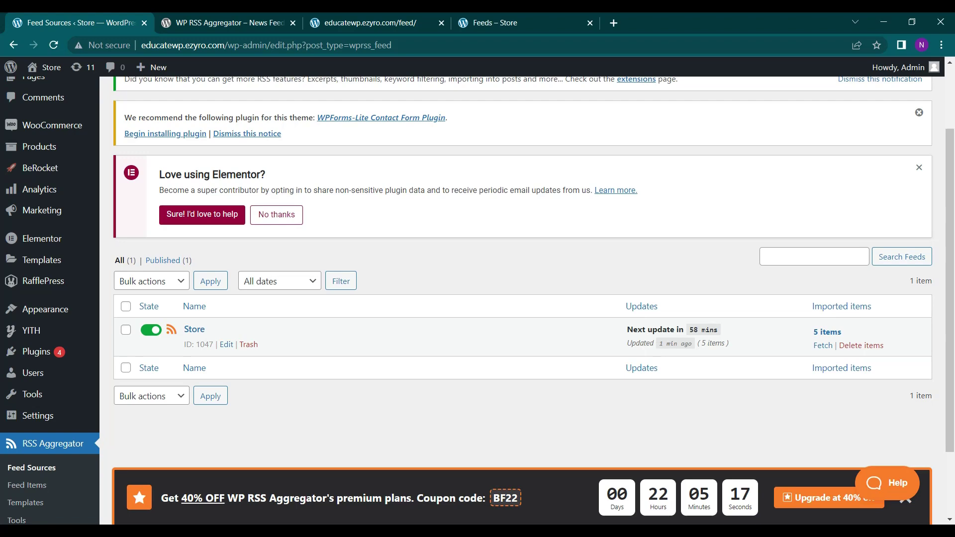
scroll(58, 417, down, 2)
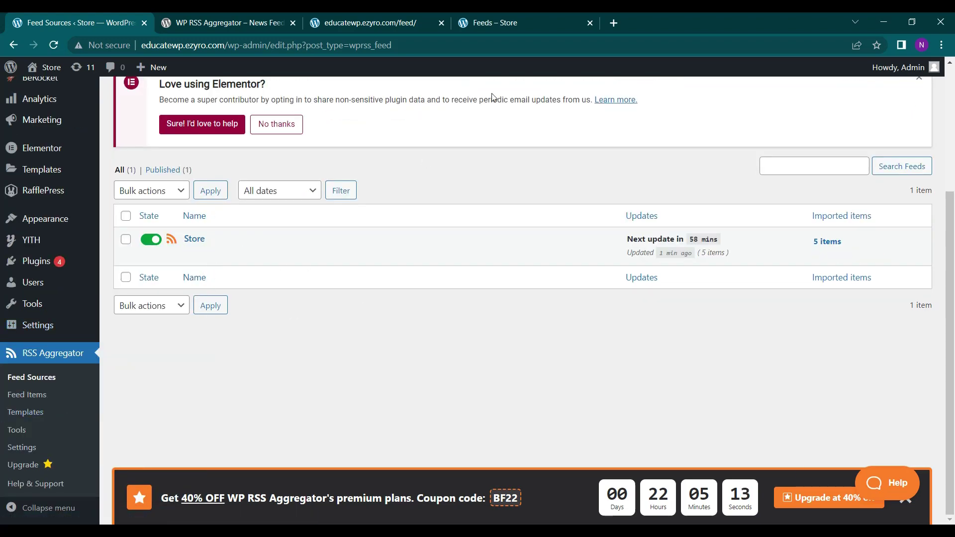
click(533, 15)
click(127, 30)
click(17, 413)
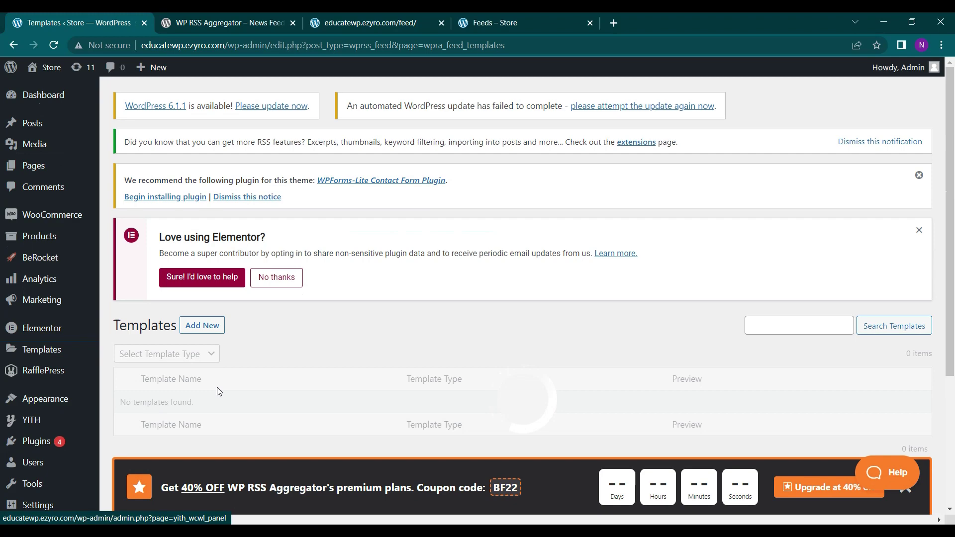
Step: Start a new feed template and scroll through its display options
scroll(217, 387, down, 3)
mouse_move(275, 239)
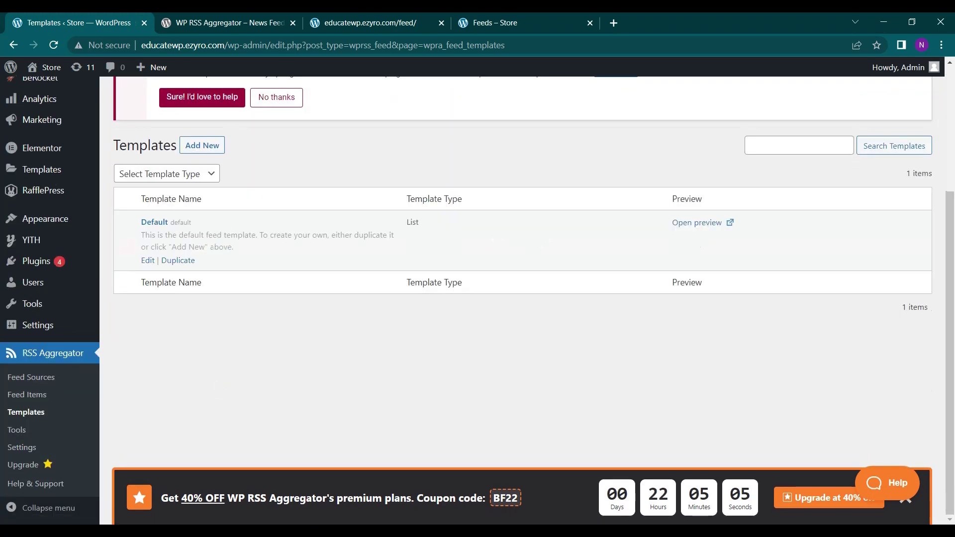
click(201, 148)
scroll(298, 296, down, 5)
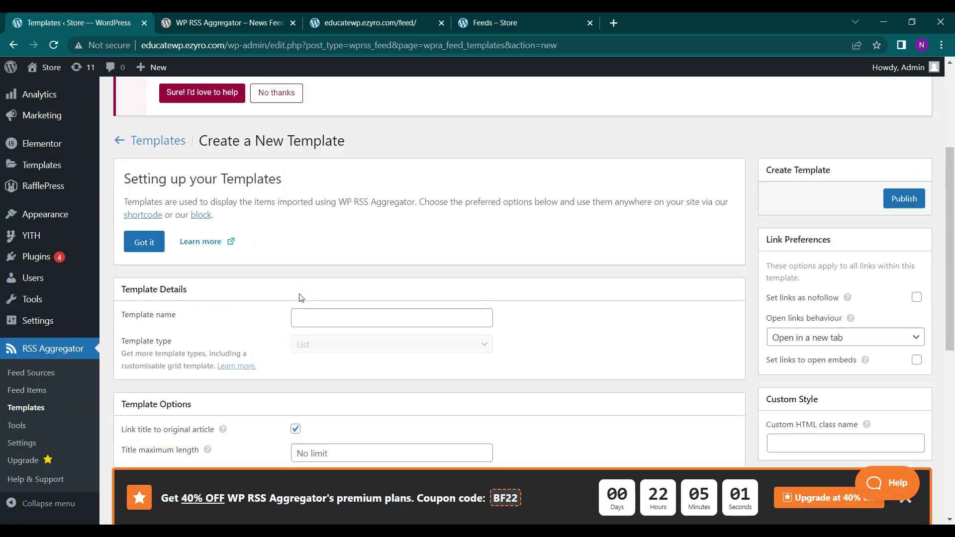
scroll(206, 347, down, 2)
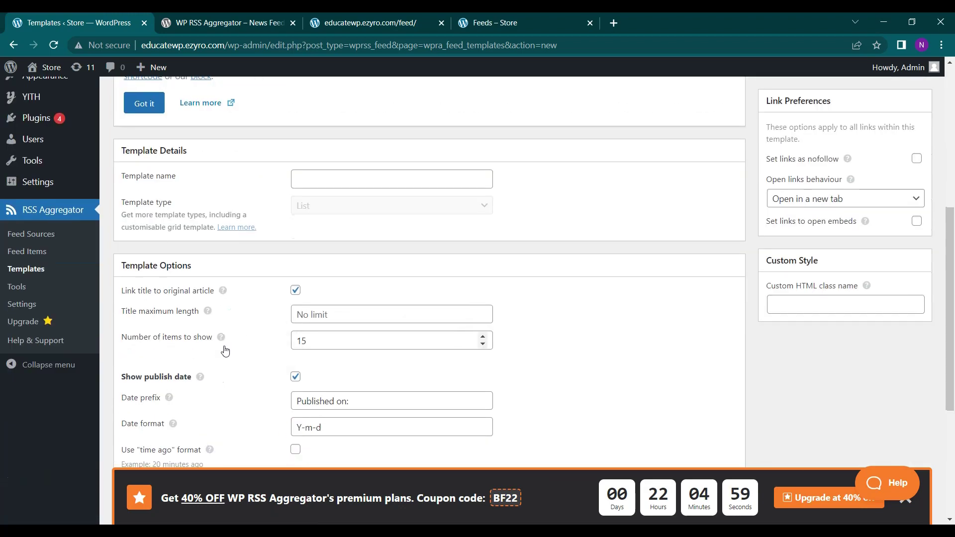
scroll(224, 348, down, 3)
scroll(224, 350, down, 2)
scroll(224, 350, up, 2)
scroll(224, 349, down, 2)
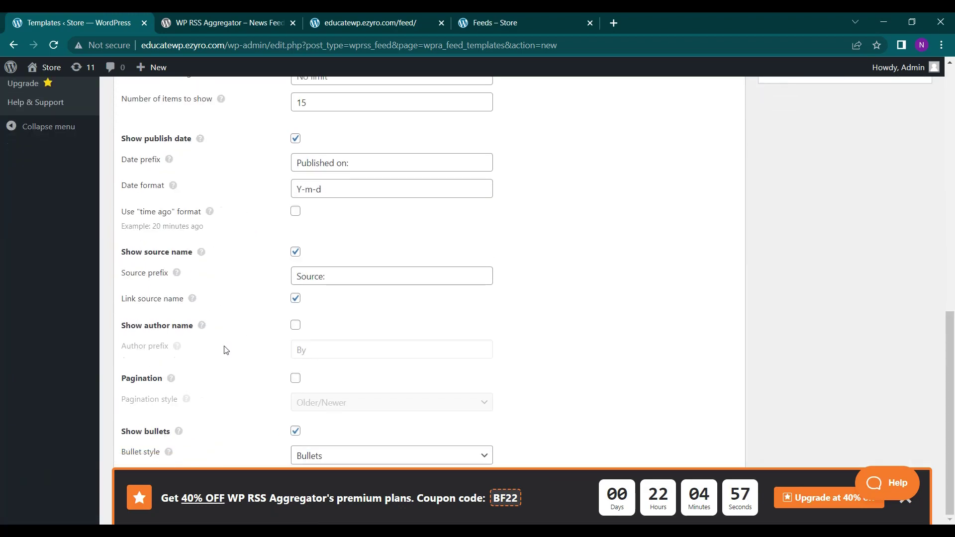
Step: Uncheck and recheck Show publish date, then go back to the Templates list with Default
click(295, 138)
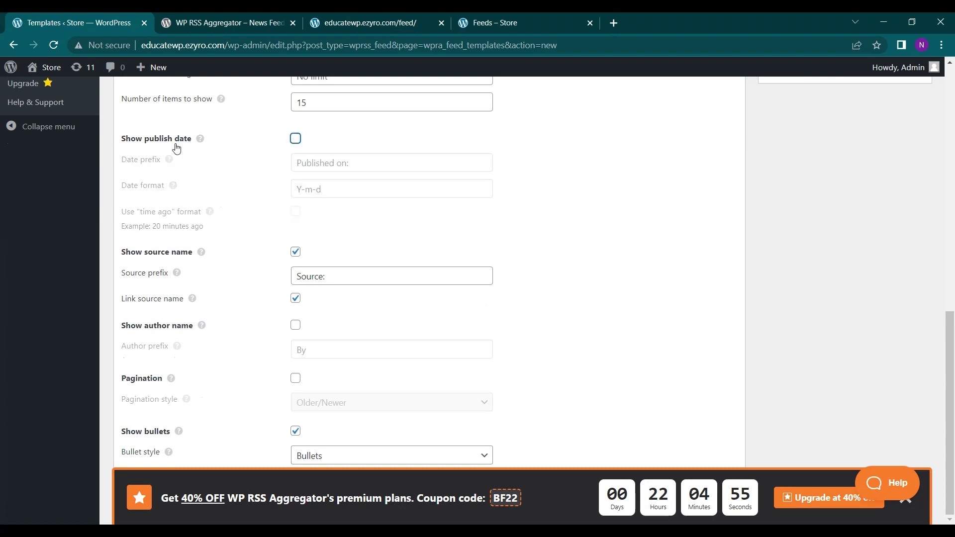
click(296, 140)
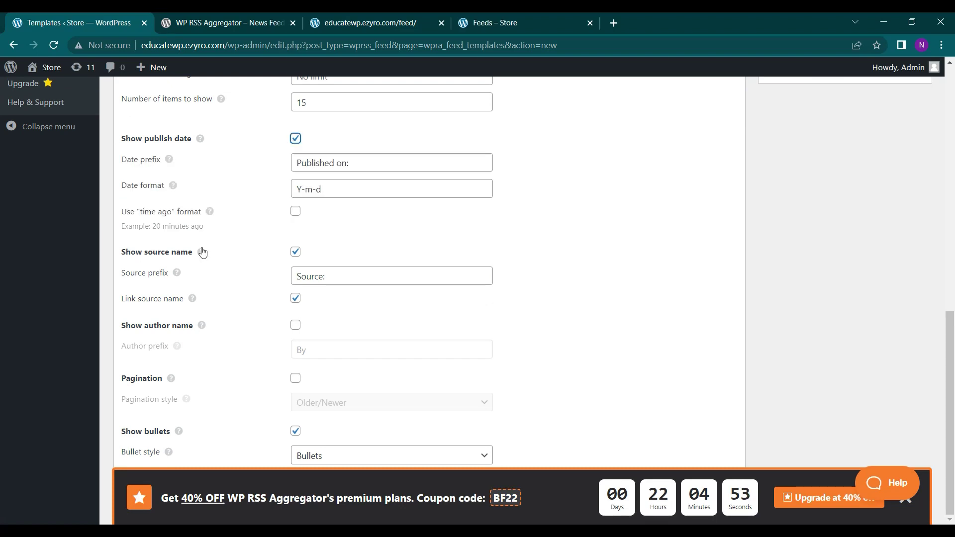
scroll(297, 256, up, 9)
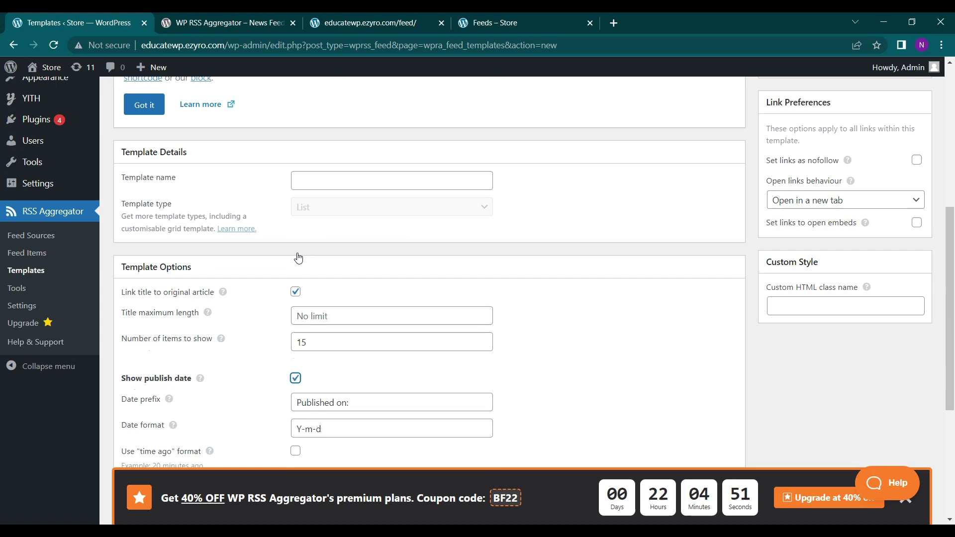
scroll(266, 348, down, 3)
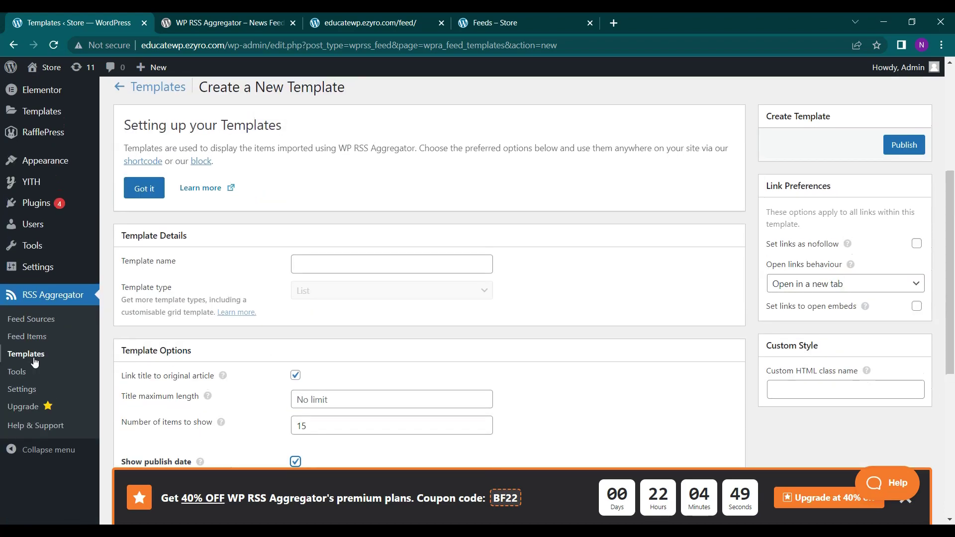
scroll(266, 348, up, 5)
scroll(236, 294, down, 3)
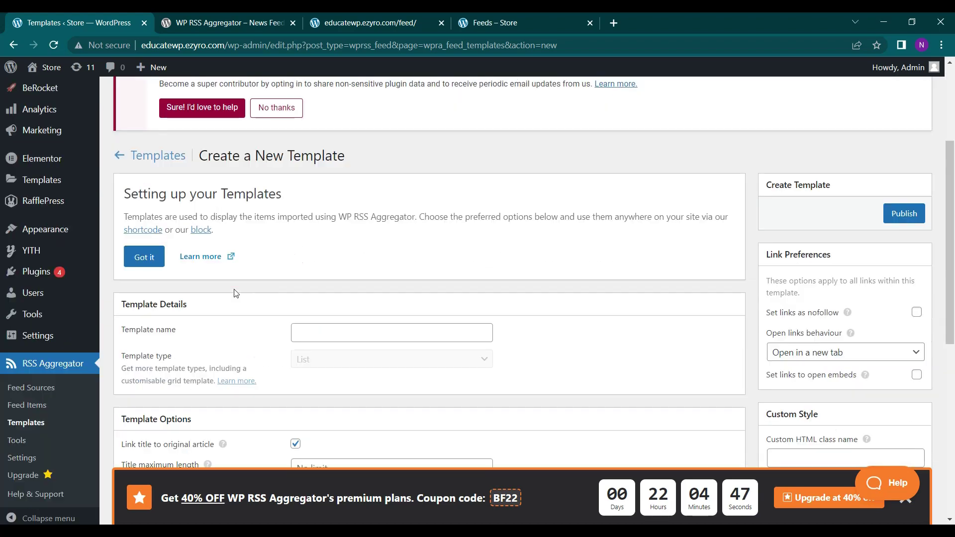
click(121, 156)
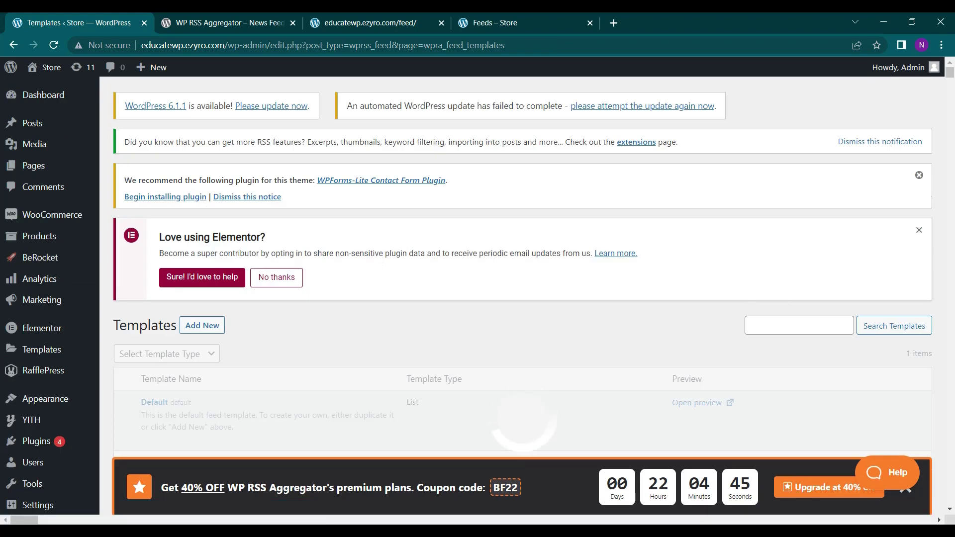
scroll(121, 159, down, 3)
scroll(171, 326, down, 1)
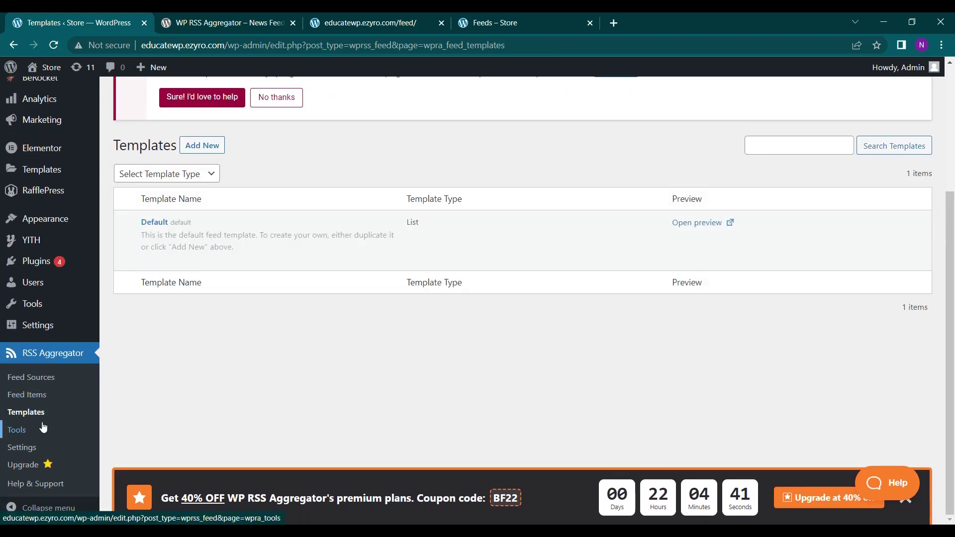
Step: Open RSS Aggregator > Tools and browse the Bulk Add, Blacklist, Export, Import and Debug Log tabs
click(18, 430)
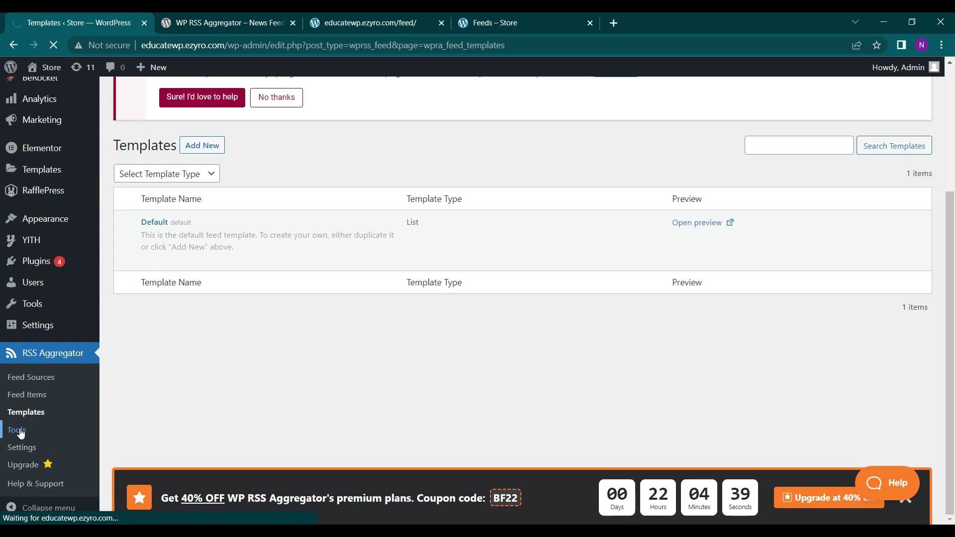
scroll(20, 433, down, 4)
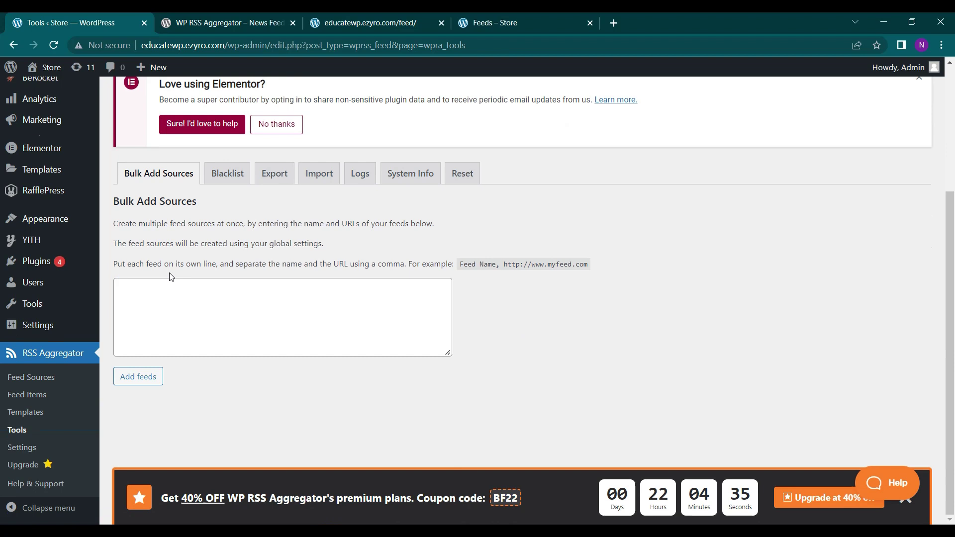
click(169, 282)
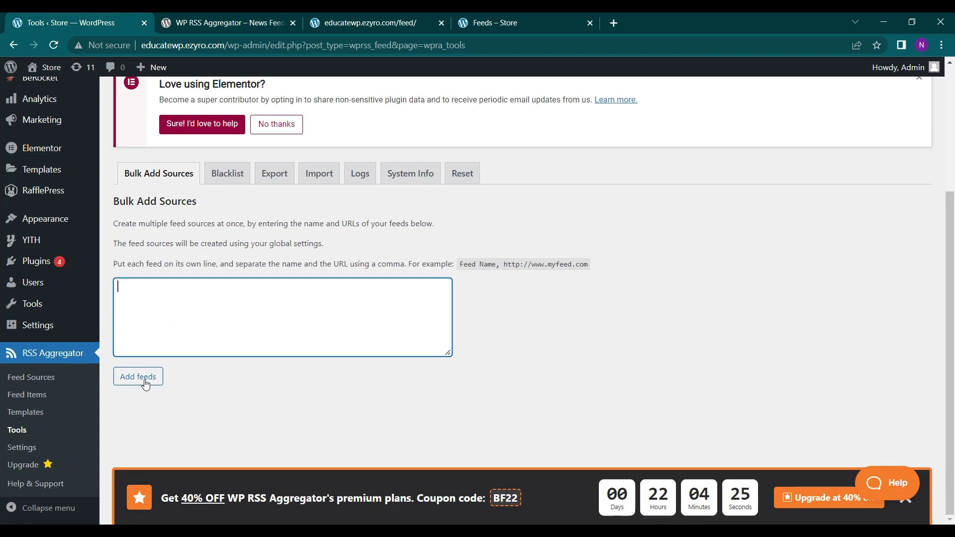
click(226, 173)
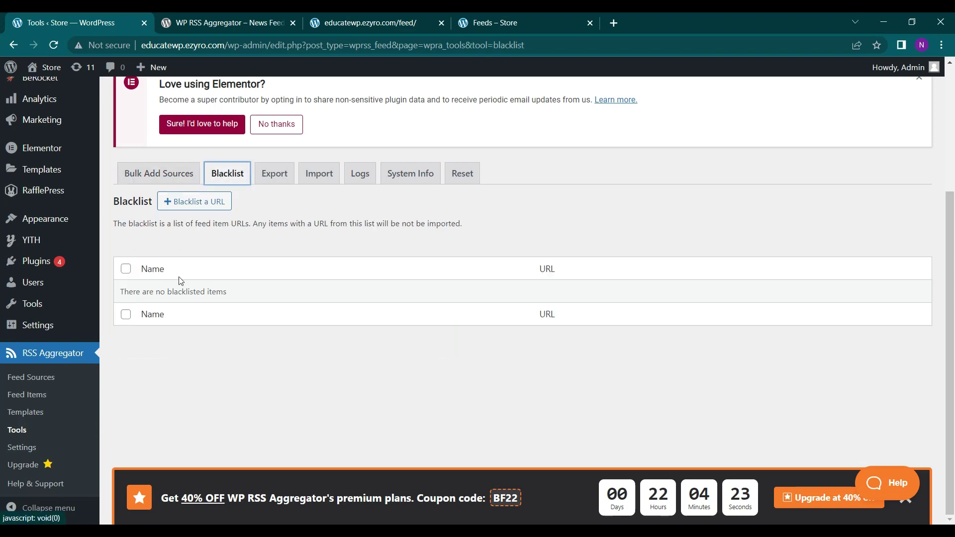
click(272, 177)
click(336, 177)
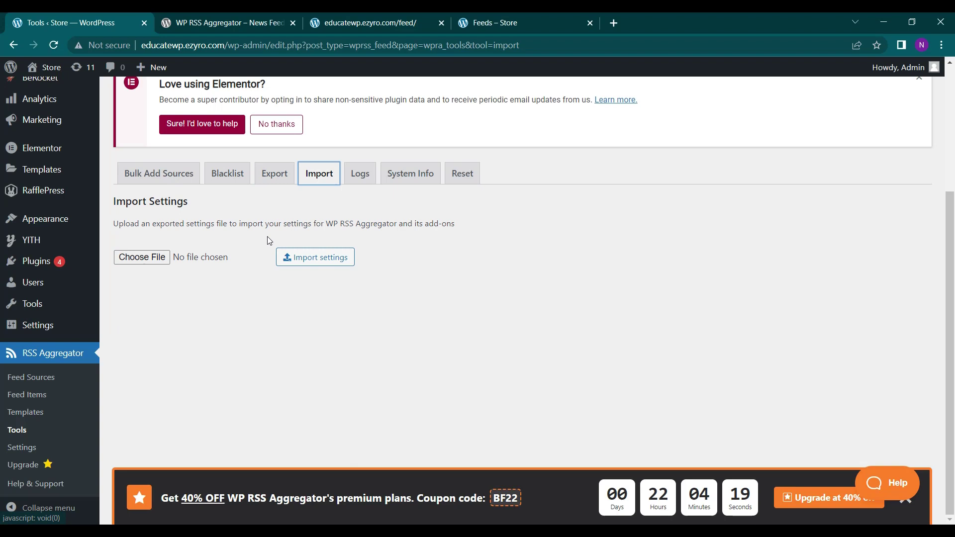
click(363, 174)
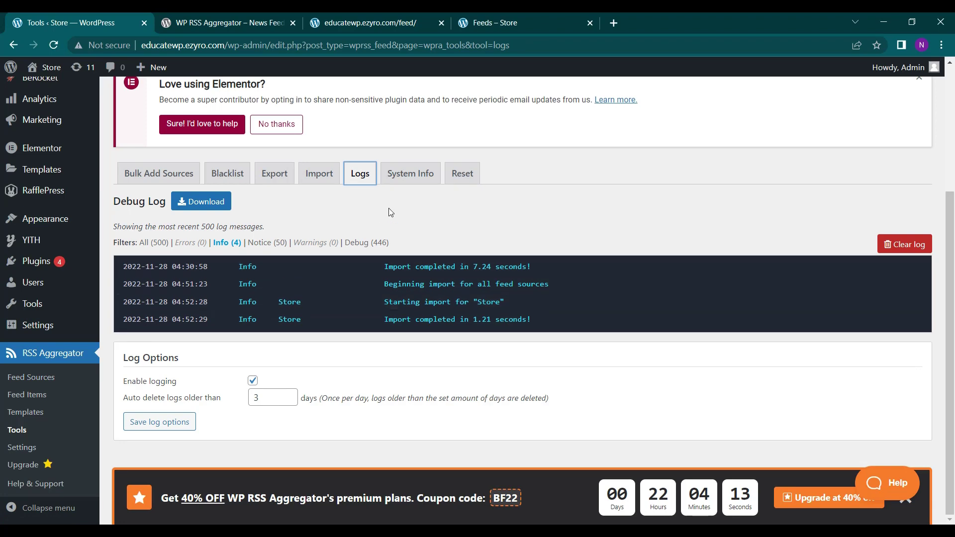
Step: View System Info, then switch to the Reset tab for deleting items and restoring defaults
click(398, 183)
scroll(471, 298, down, 4)
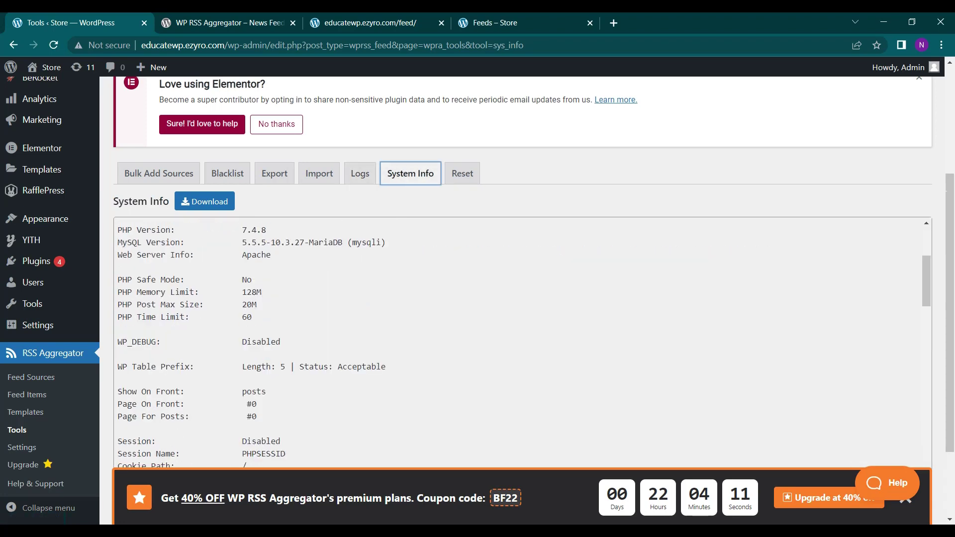
scroll(471, 298, up, 2)
scroll(471, 299, down, 4)
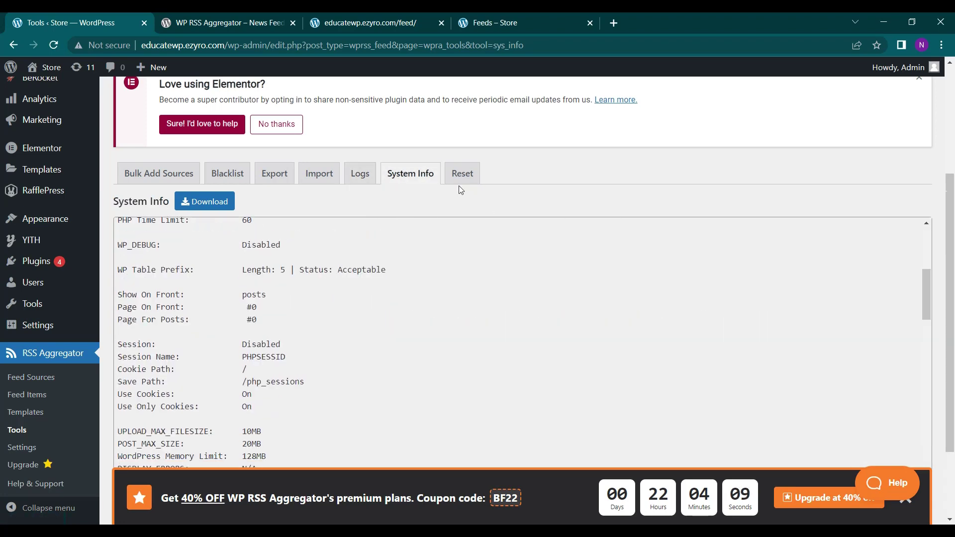
drag(458, 188, 464, 174)
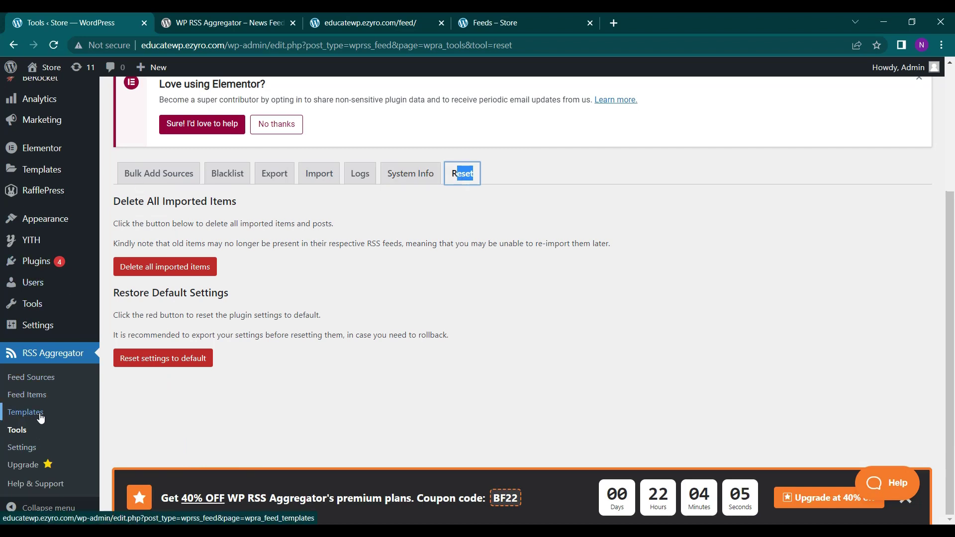
click(28, 450)
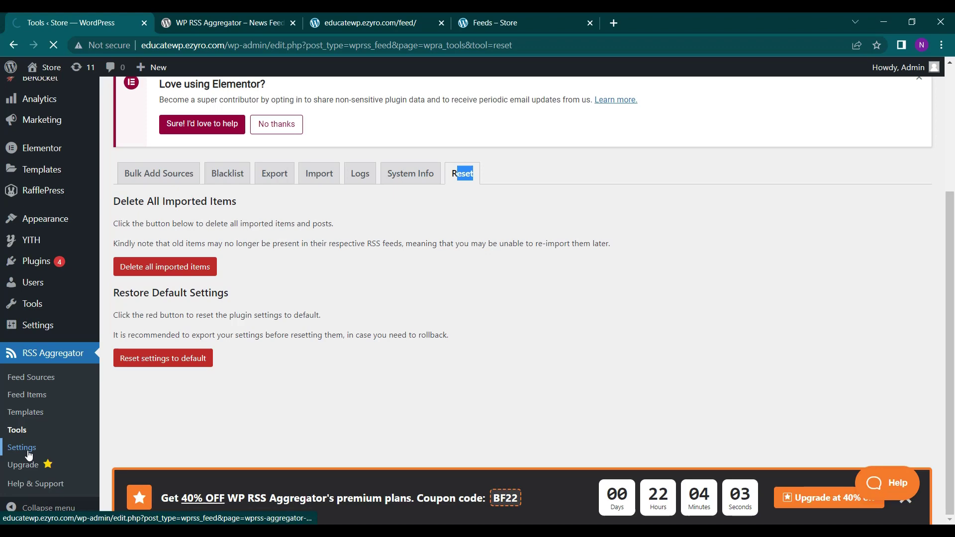
Step: Look through the RSS Aggregator's Custom Feed and Advanced settings tabs
scroll(217, 421, down, 5)
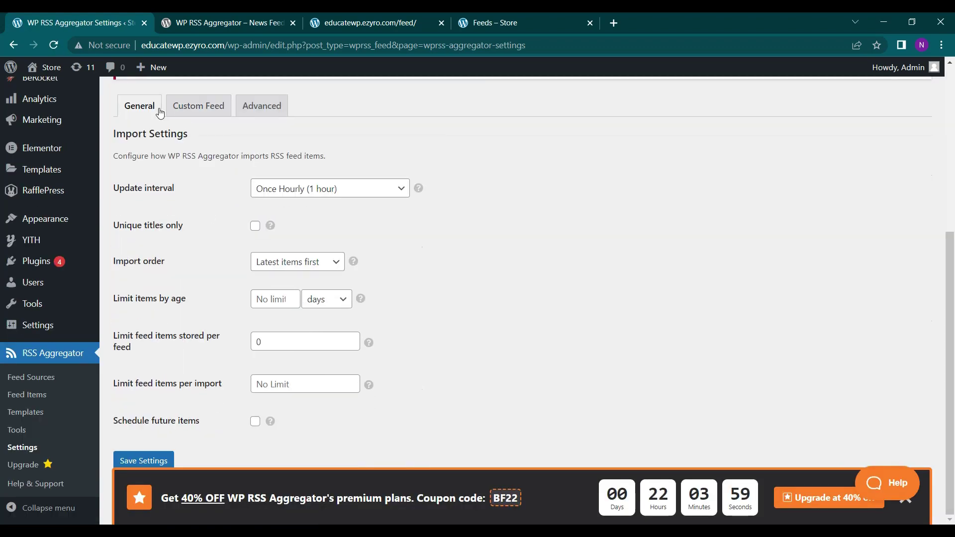
click(195, 107)
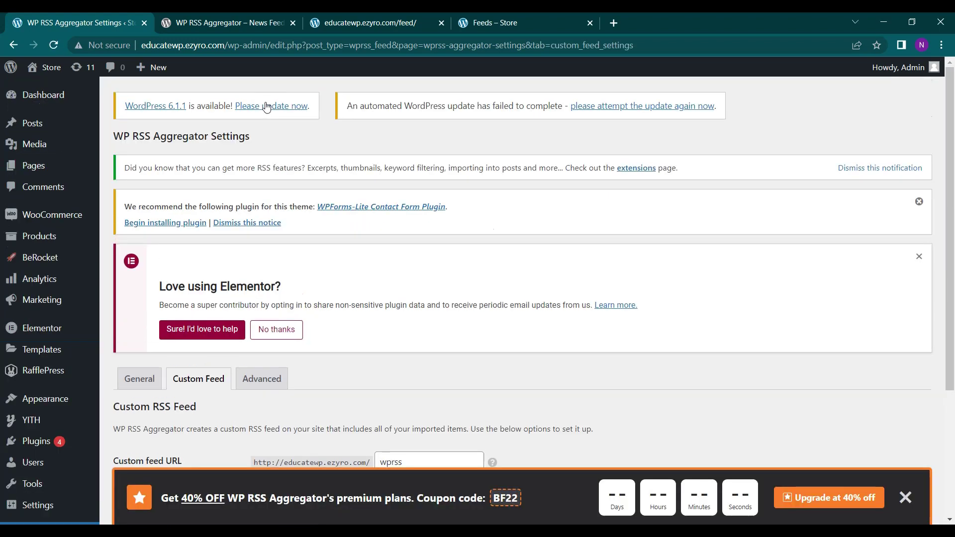
click(264, 378)
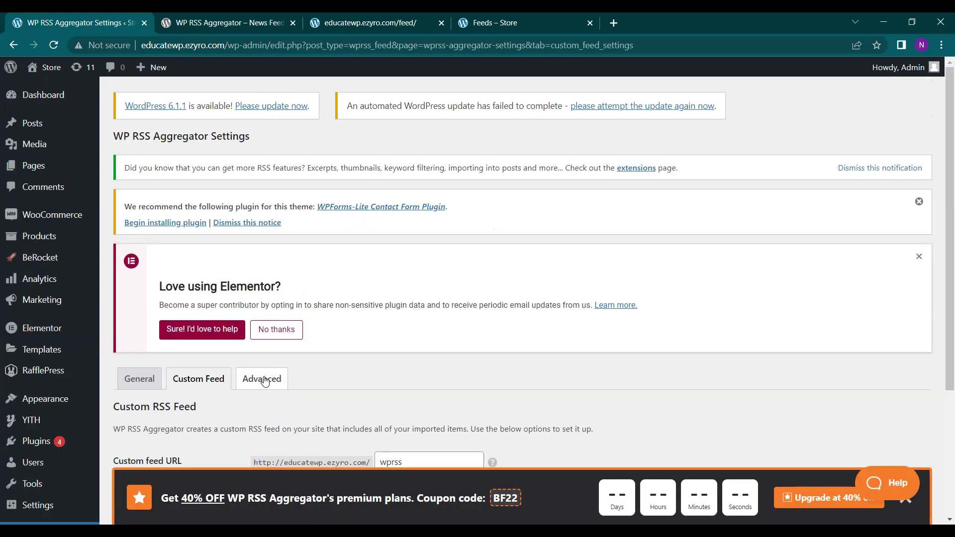
scroll(264, 381, down, 2)
scroll(264, 381, down, 2)
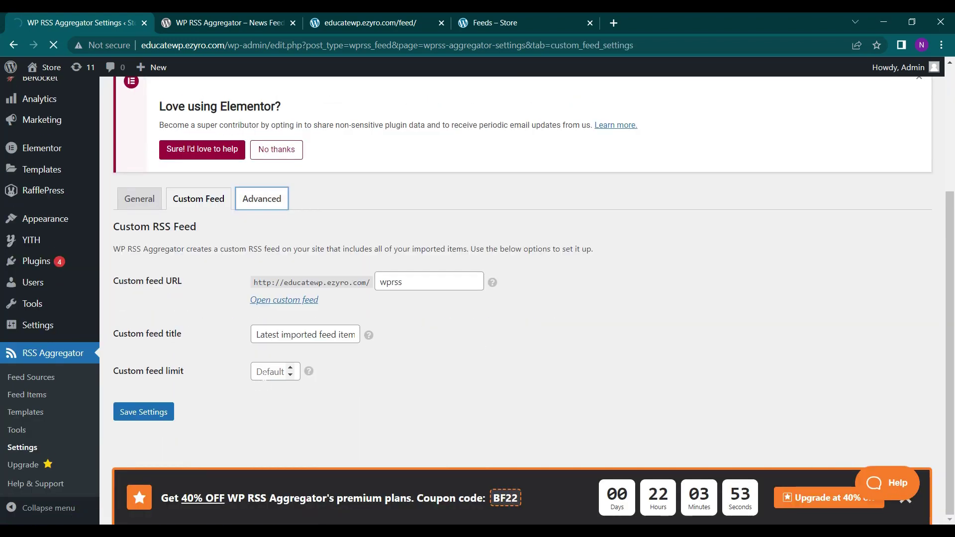
scroll(331, 324, down, 4)
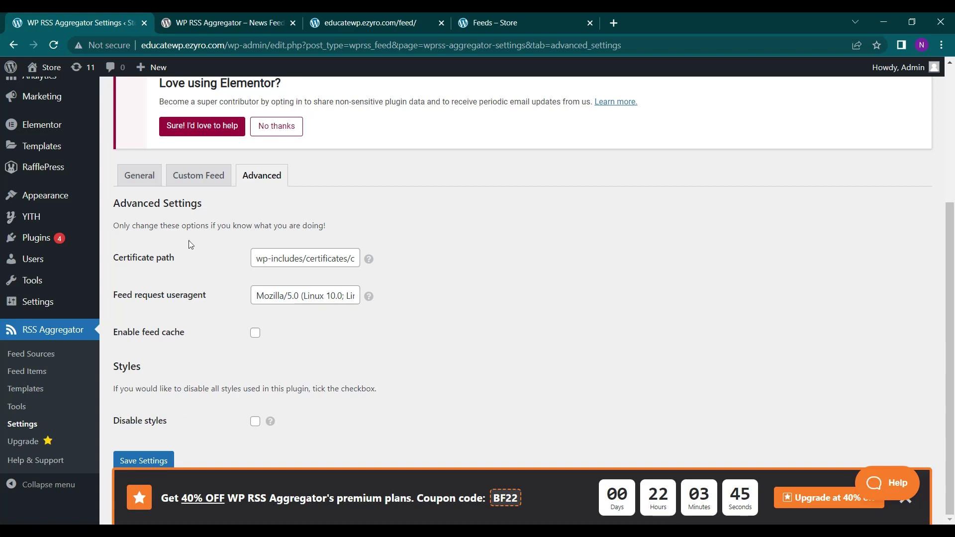
Step: Back on the General tab, review the Update interval choices and leave it at Once Hourly
click(156, 184)
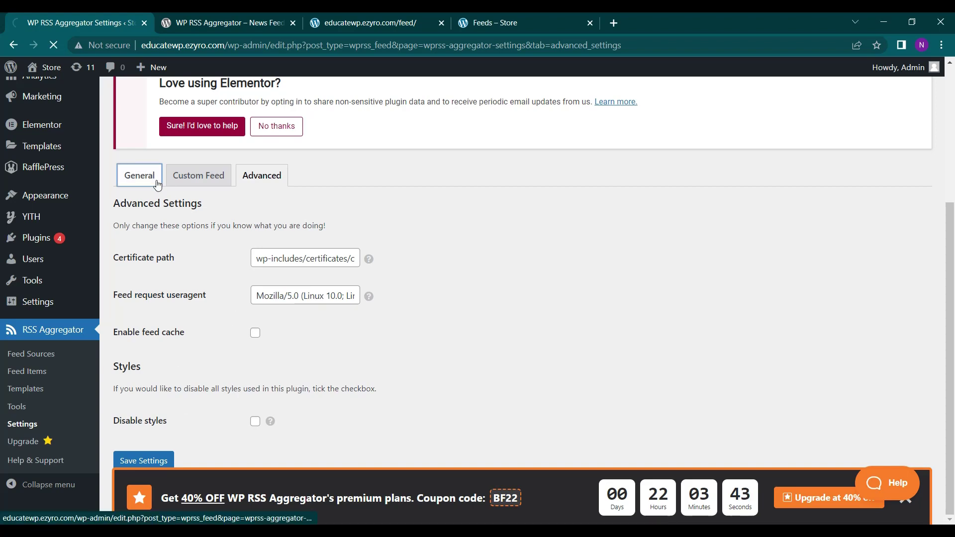
scroll(179, 196, down, 5)
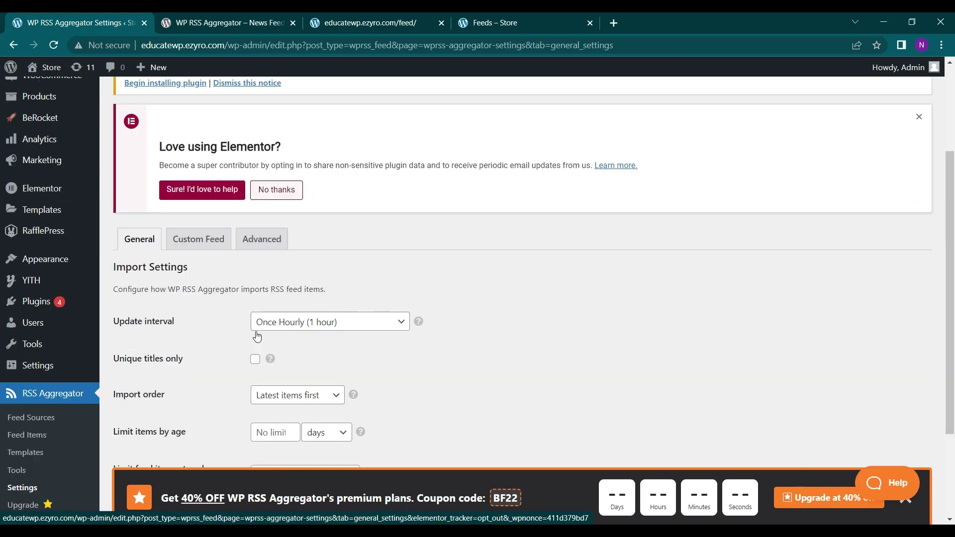
click(277, 212)
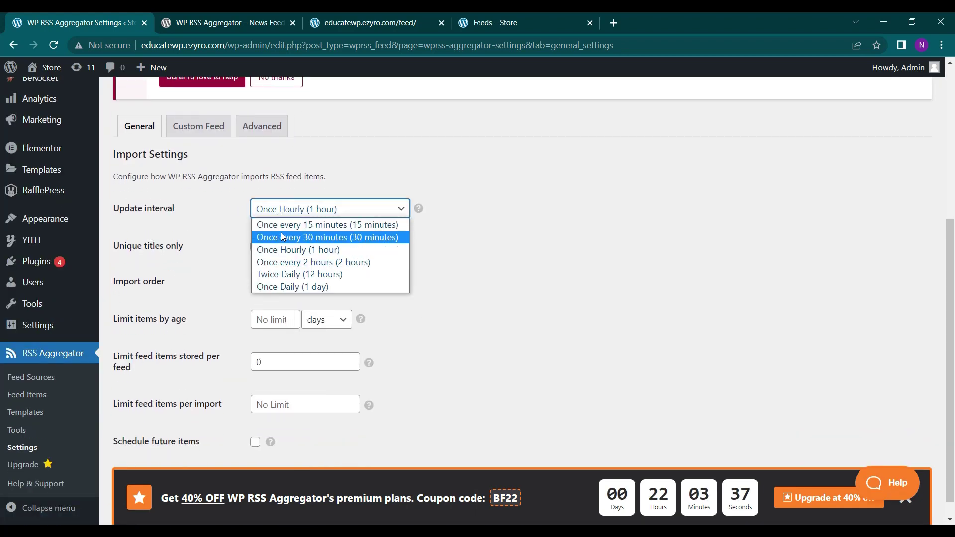
click(215, 240)
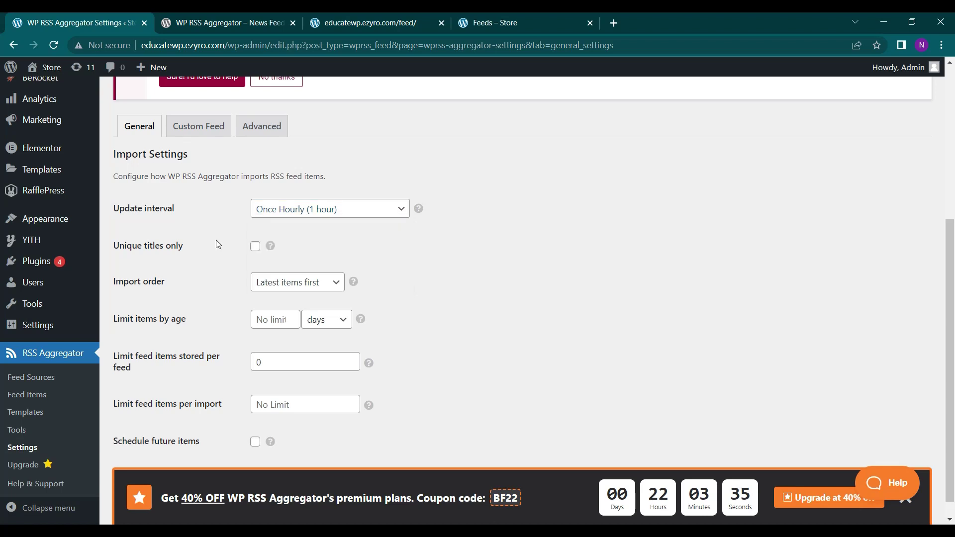
scroll(216, 240, down, 1)
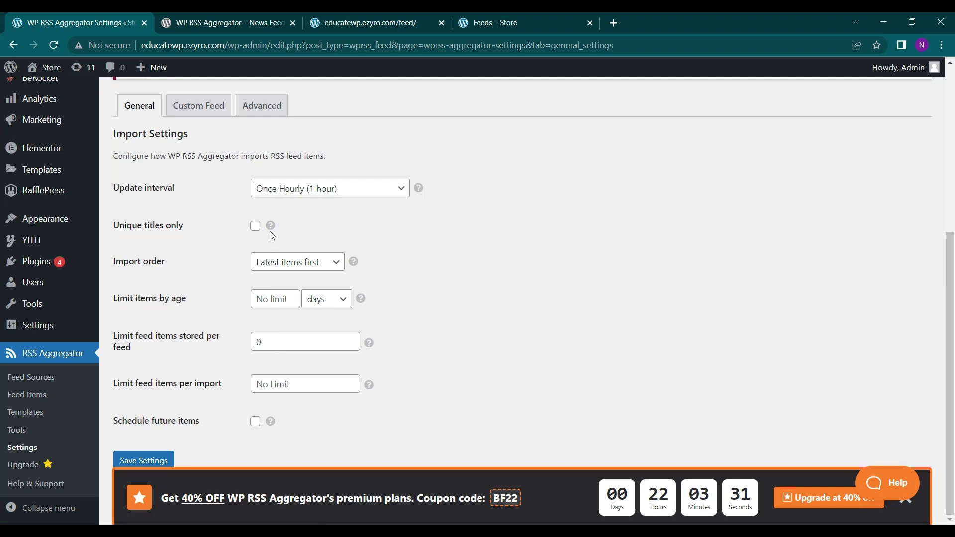
mouse_move(272, 227)
Step: Open news18.com in a new tab and follow its footer RSS link to the feeds page
click(543, 23)
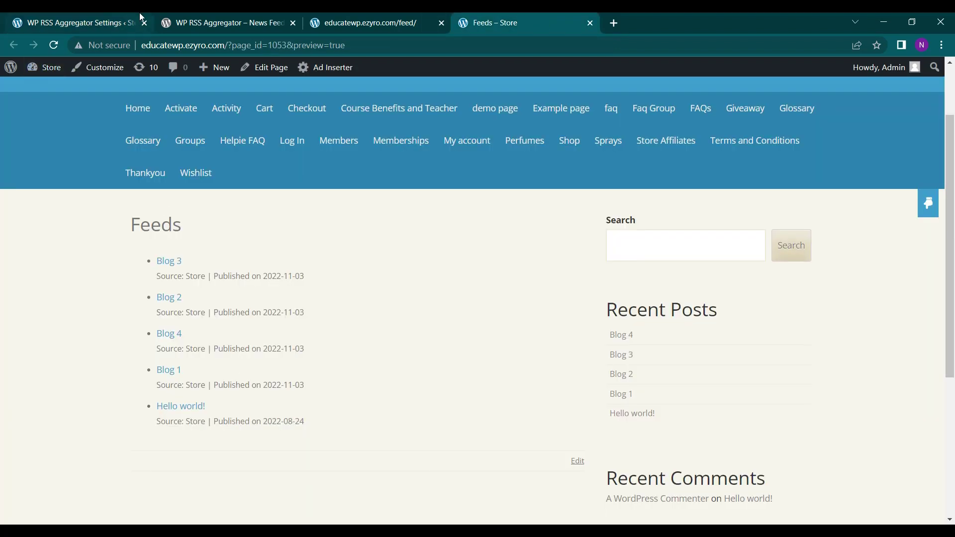
click(619, 20)
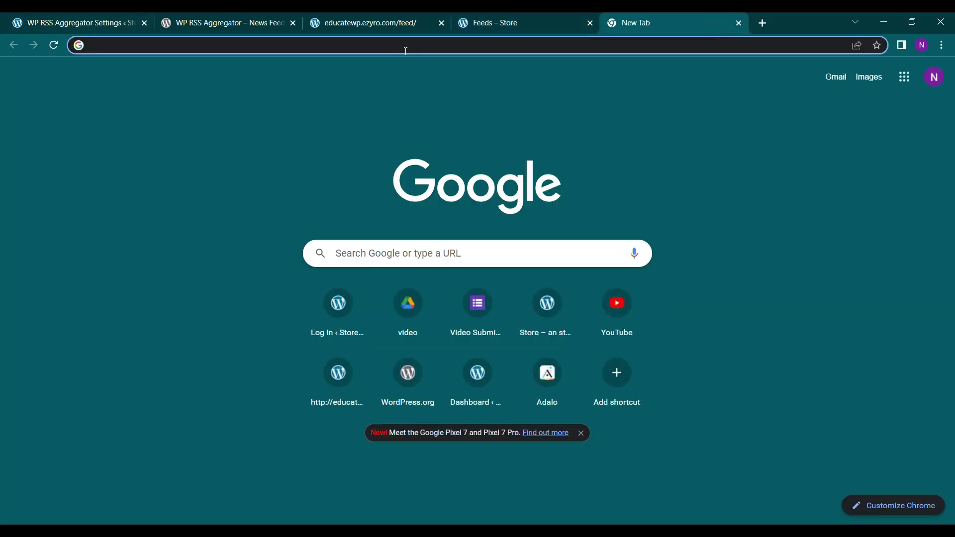
text(news18.com)
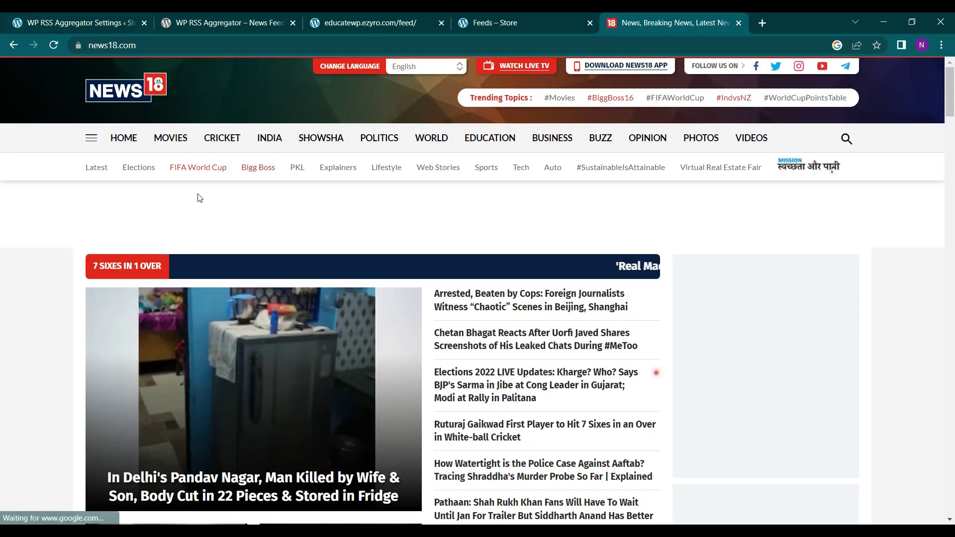
scroll(198, 197, down, 20)
scroll(198, 198, down, 20)
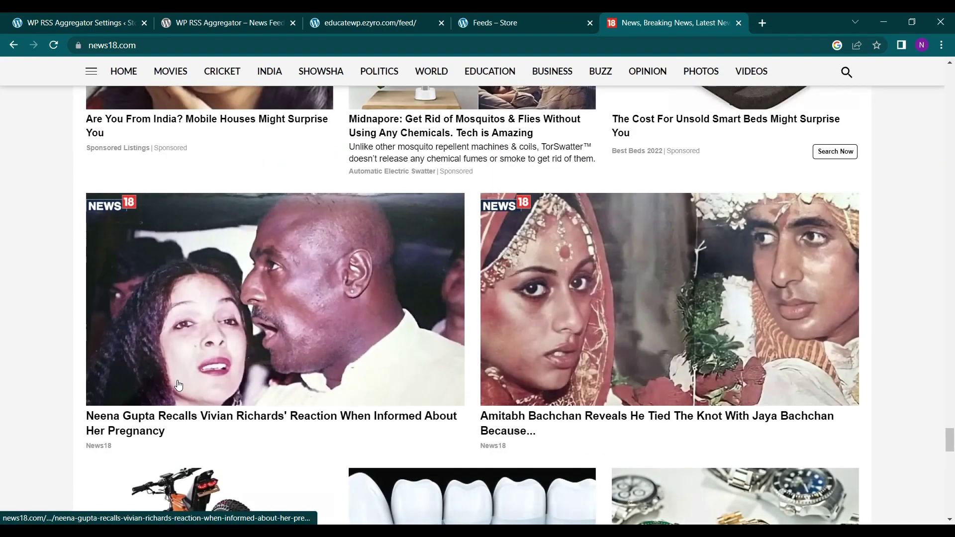
scroll(177, 378, down, 10)
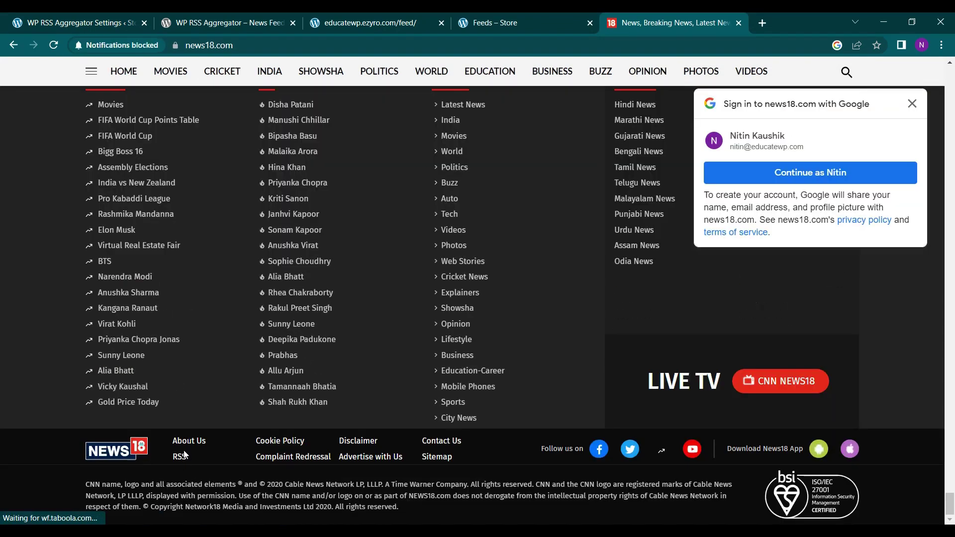
click(179, 457)
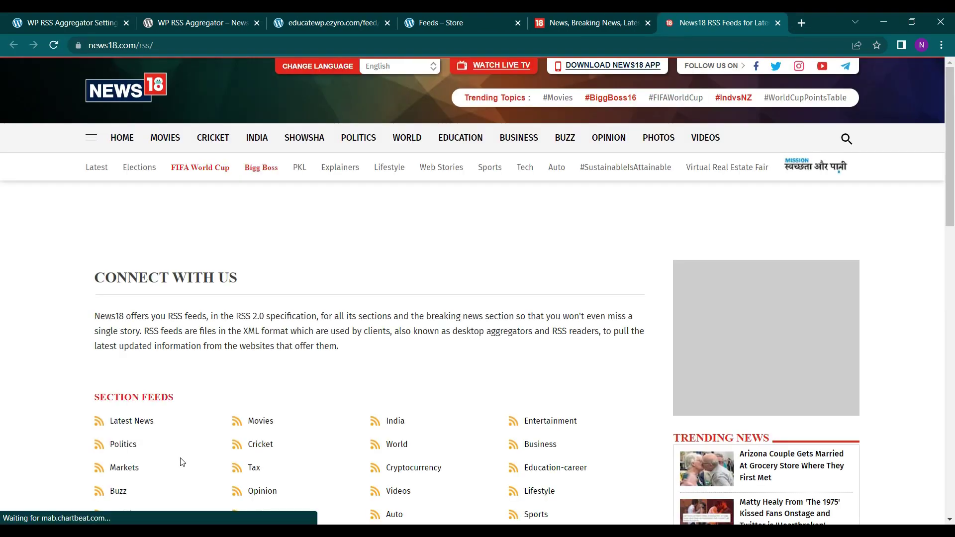
Step: Select the News18 RSS page address, then return to the RSS Aggregator settings tab
mouse_move(199, 142)
drag(153, 46, 86, 46)
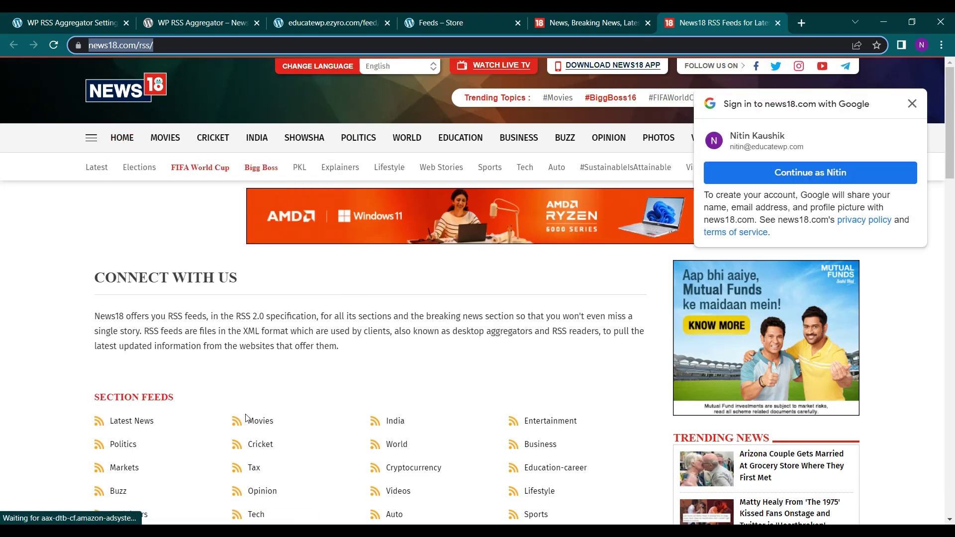
scroll(248, 418, down, 5)
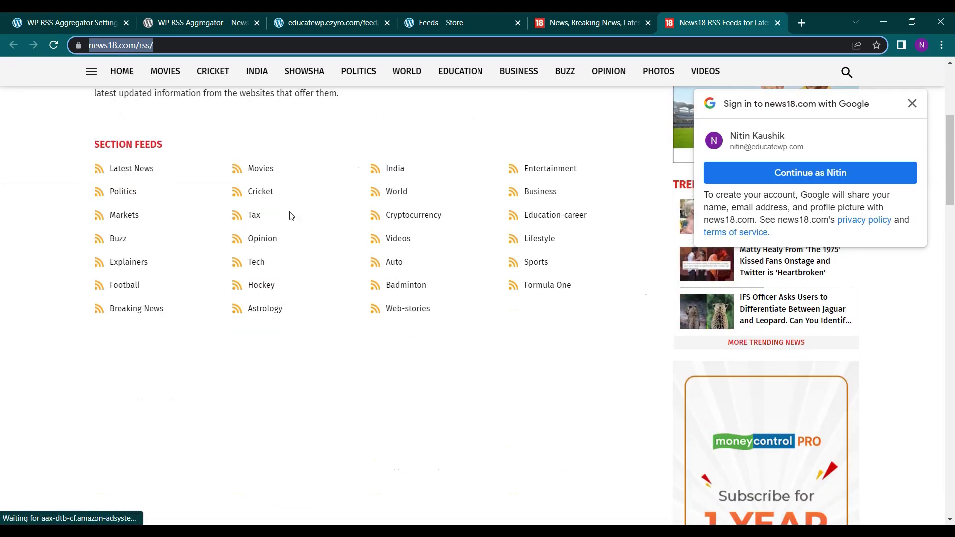
click(498, 16)
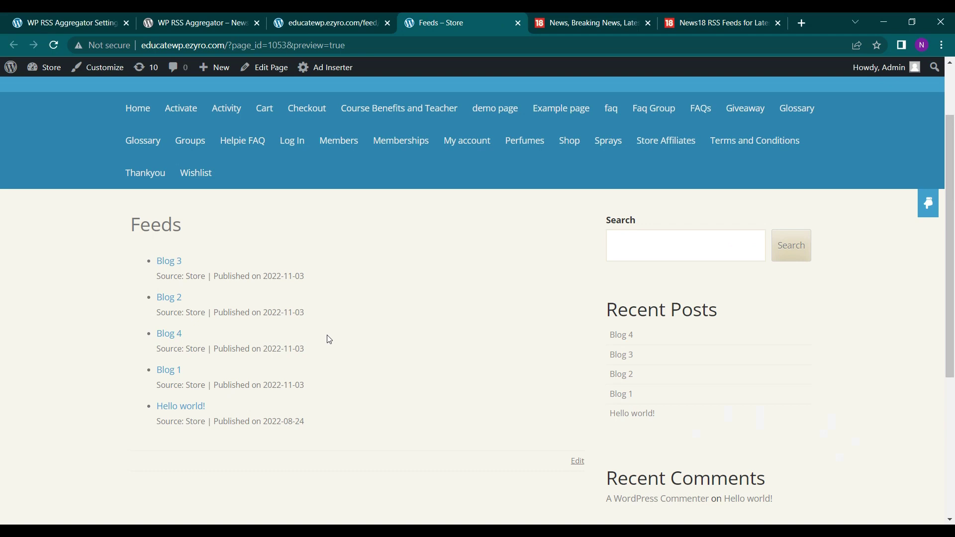
click(113, 13)
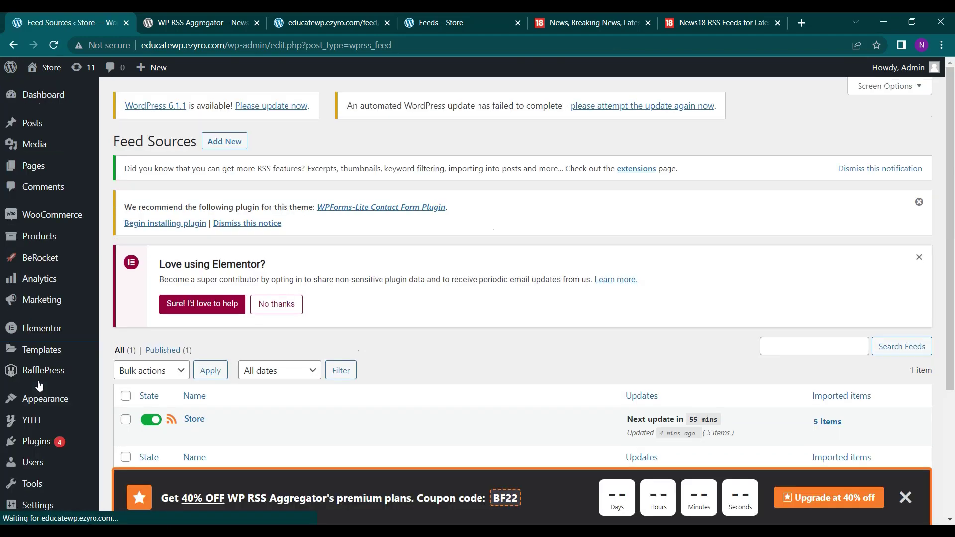
scroll(241, 371, down, 2)
scroll(217, 230, up, 1)
scroll(217, 230, up, 2)
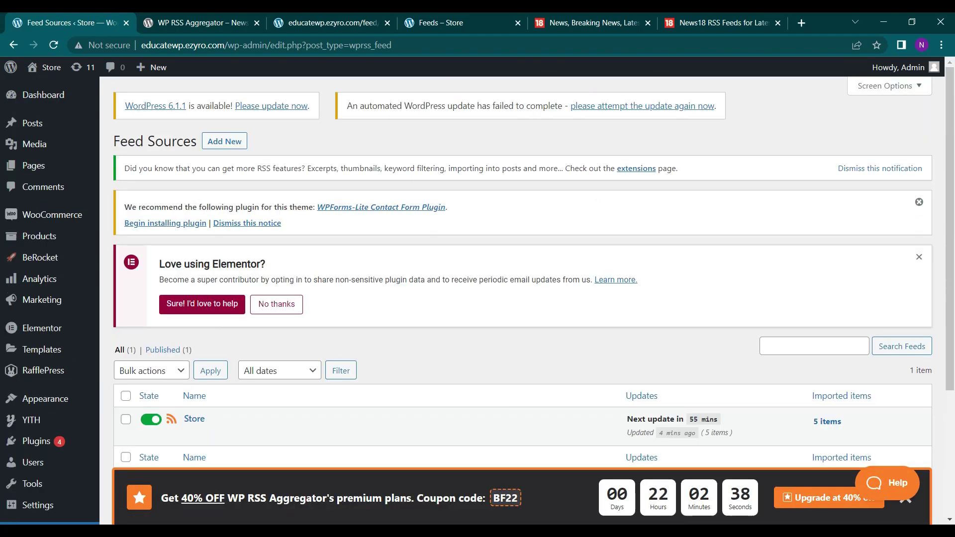
click(214, 143)
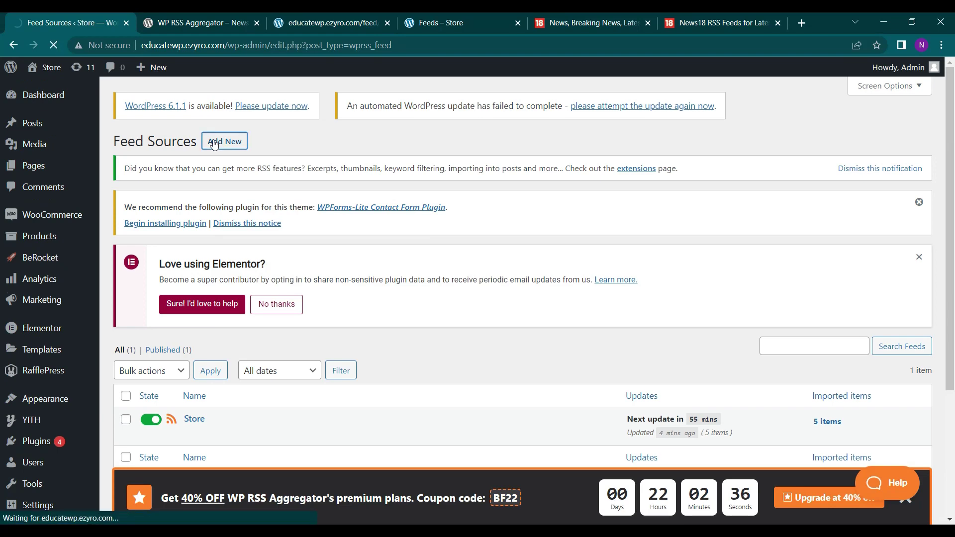
scroll(273, 302, down, 3)
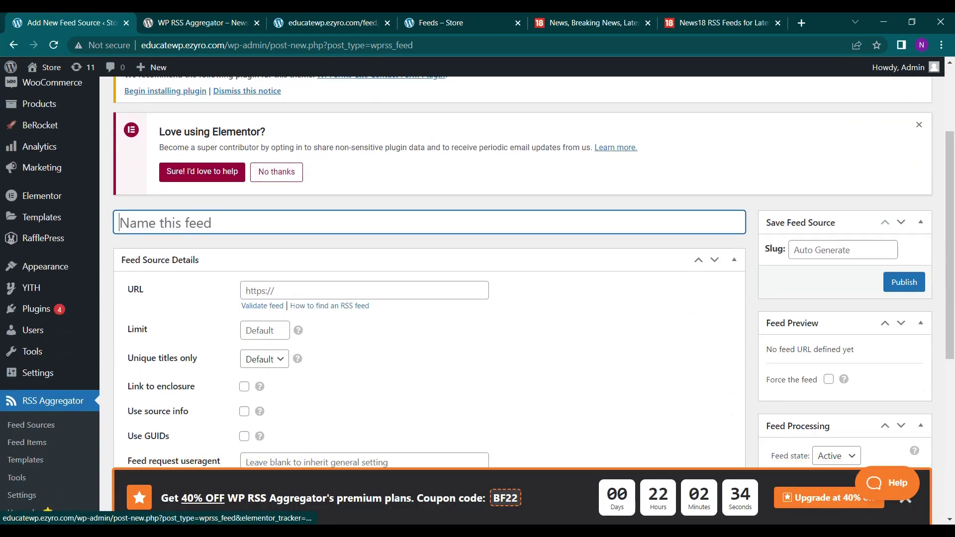
click(314, 294)
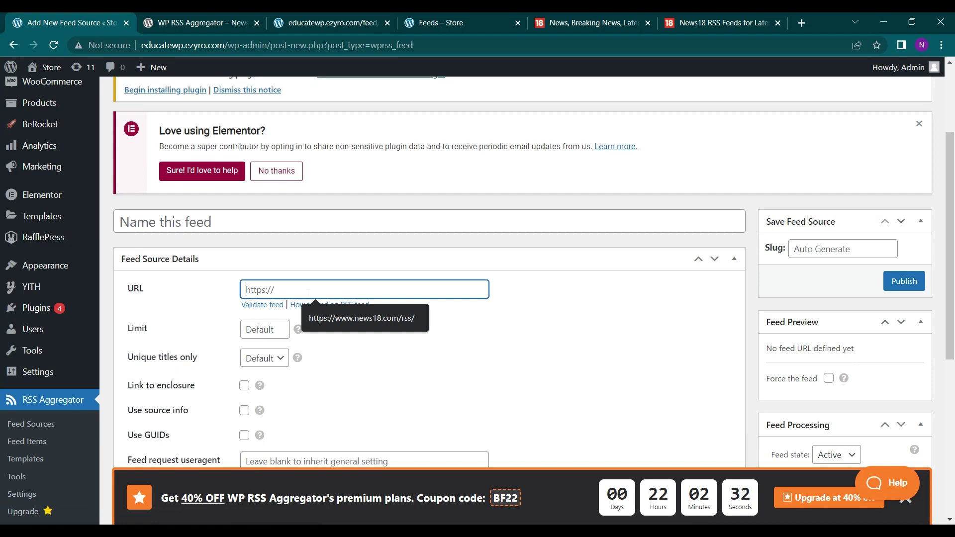
key(Down)
key(Return)
scroll(309, 297, down, 3)
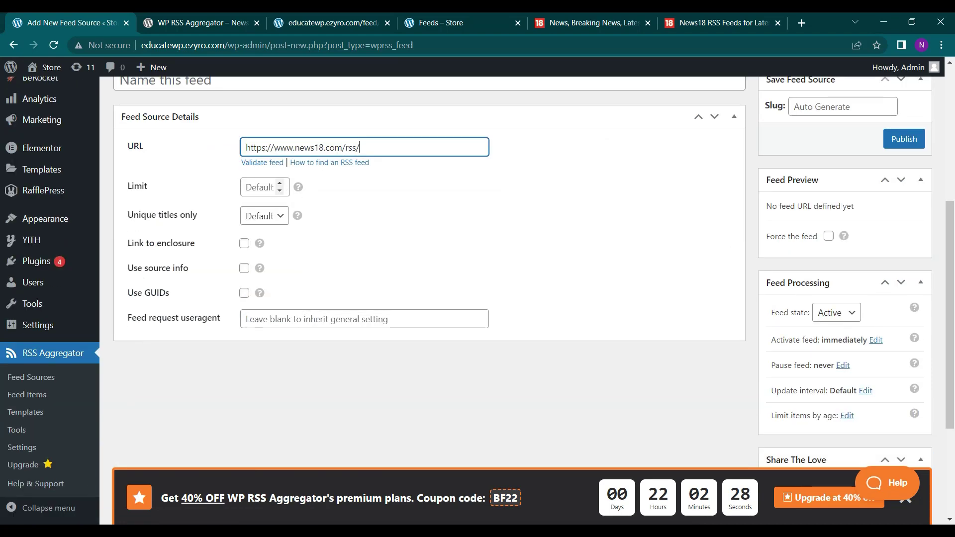
mouse_move(298, 188)
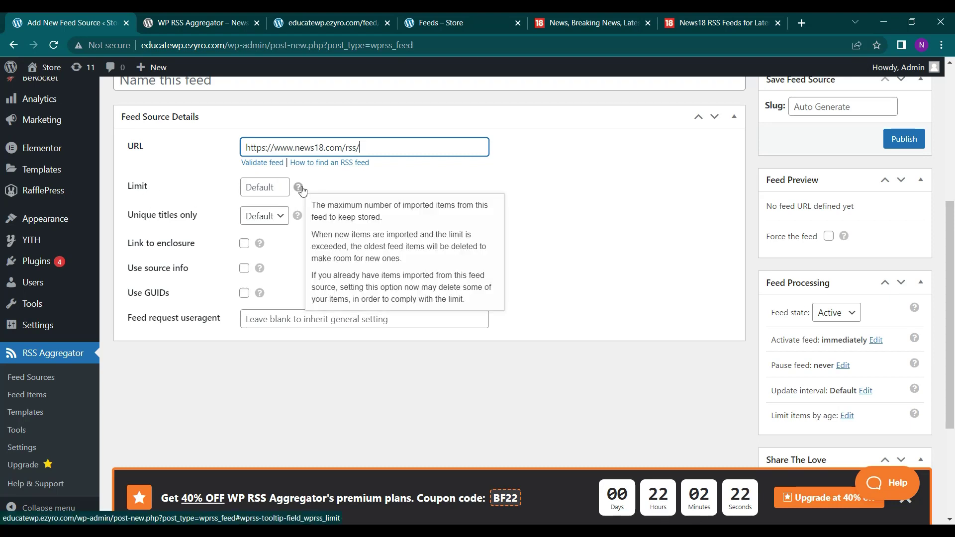
scroll(264, 237, down, 1)
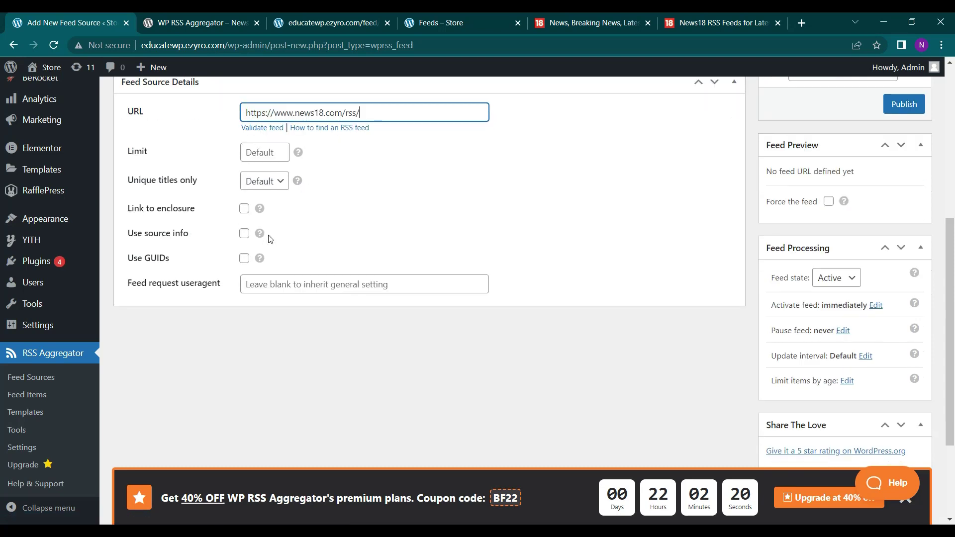
Step: Set Unique titles only to Yes and tick Use GUIDs and Use source info in Feed Source Details
click(271, 189)
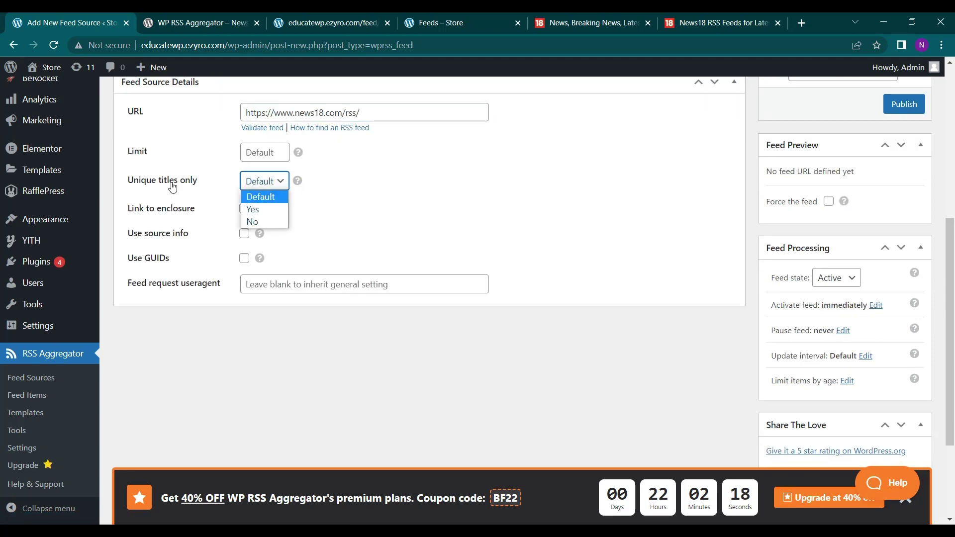
click(252, 209)
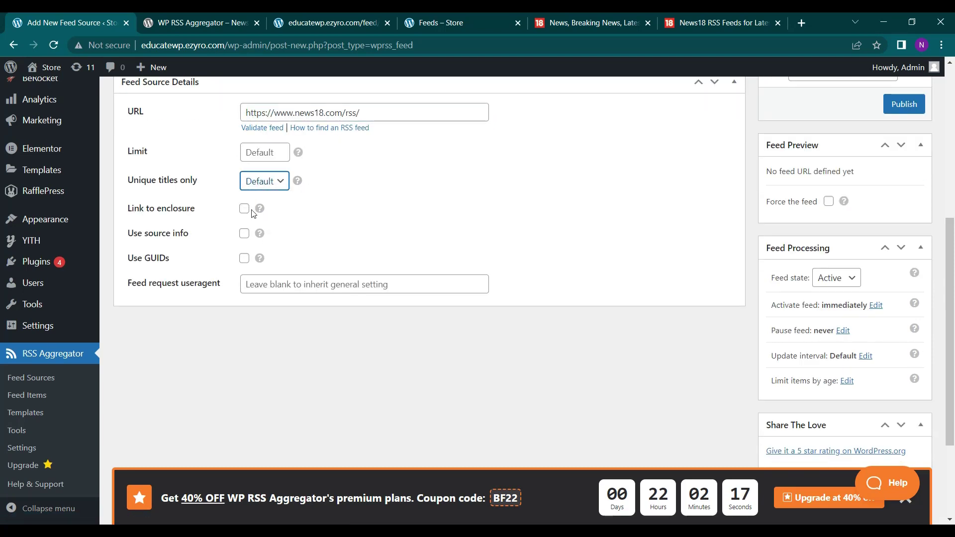
click(245, 259)
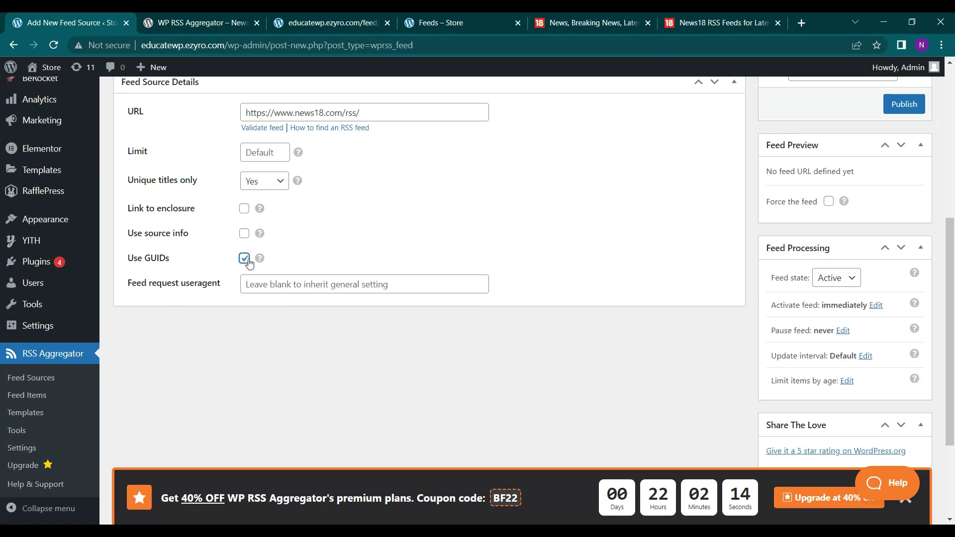
mouse_move(261, 260)
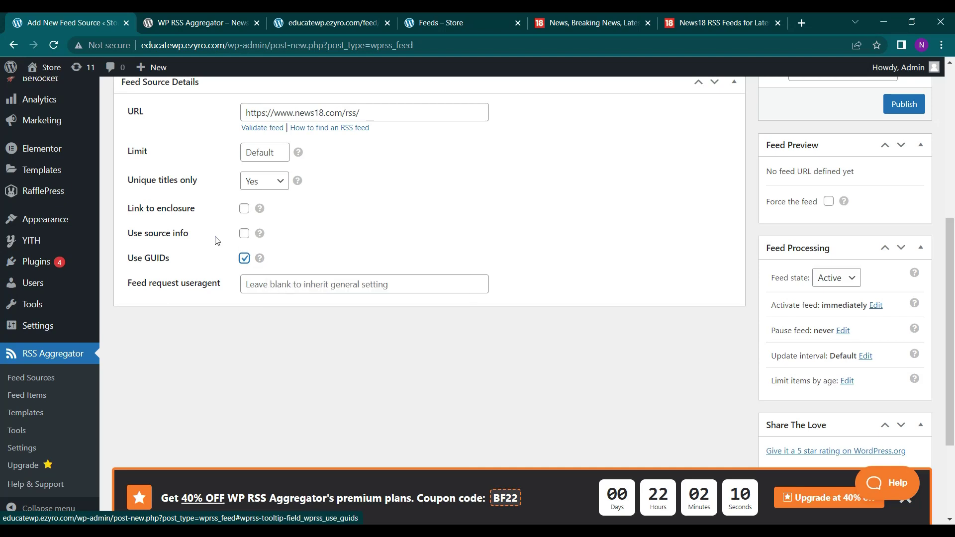
click(244, 234)
click(243, 234)
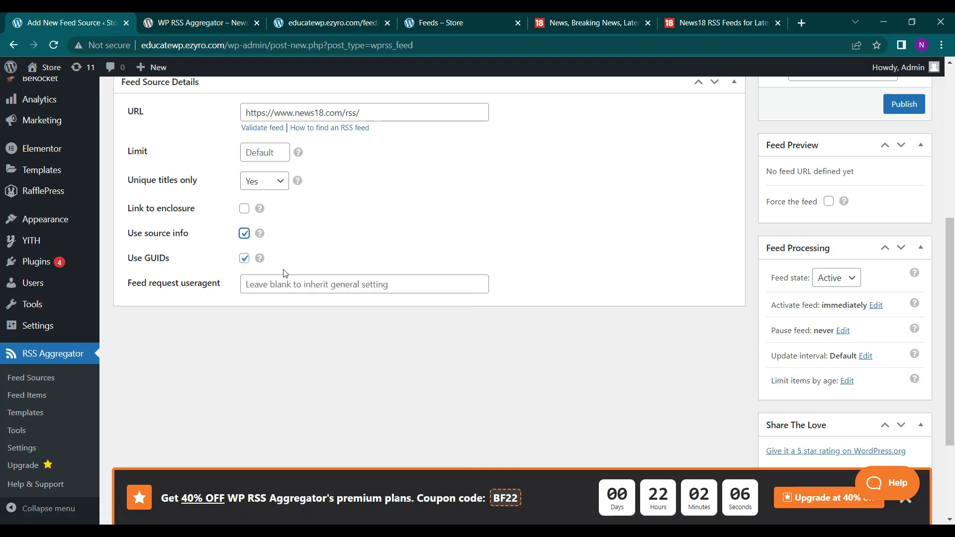
scroll(666, 182, up, 2)
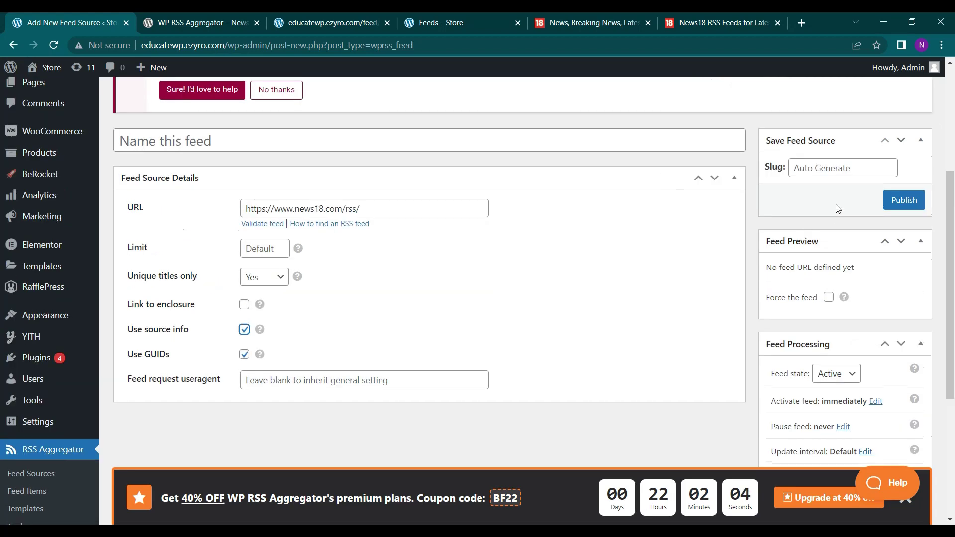
scroll(840, 199, down, 1)
click(843, 136)
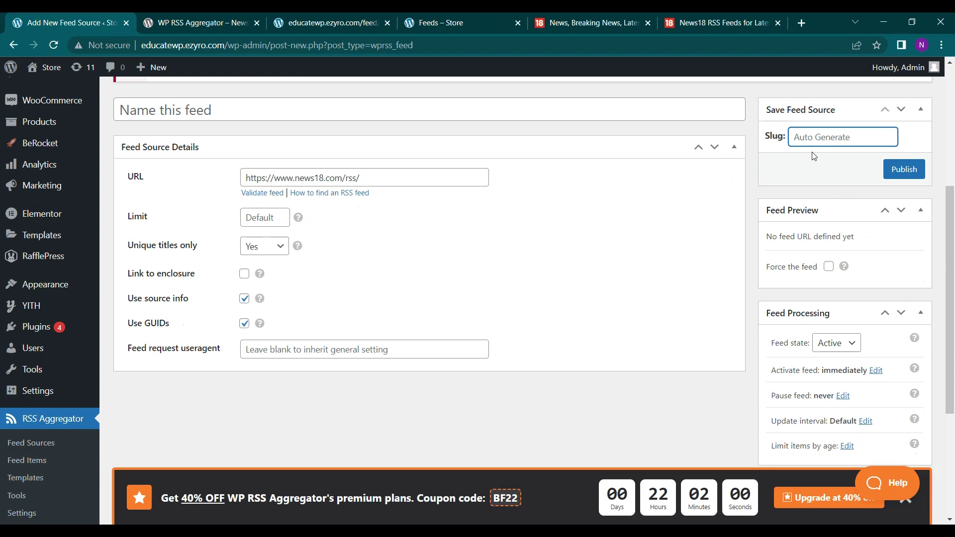
scroll(814, 156, down, 1)
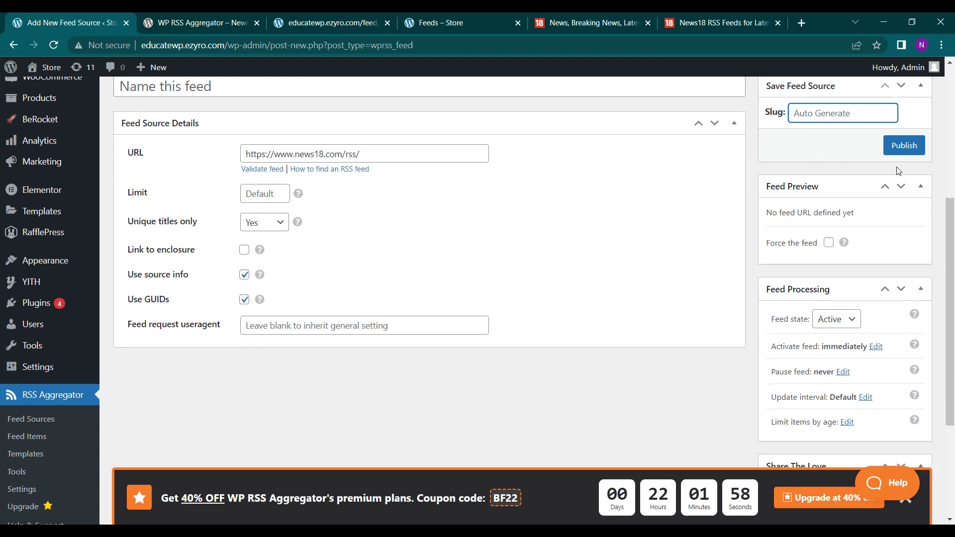
scroll(846, 286, down, 1)
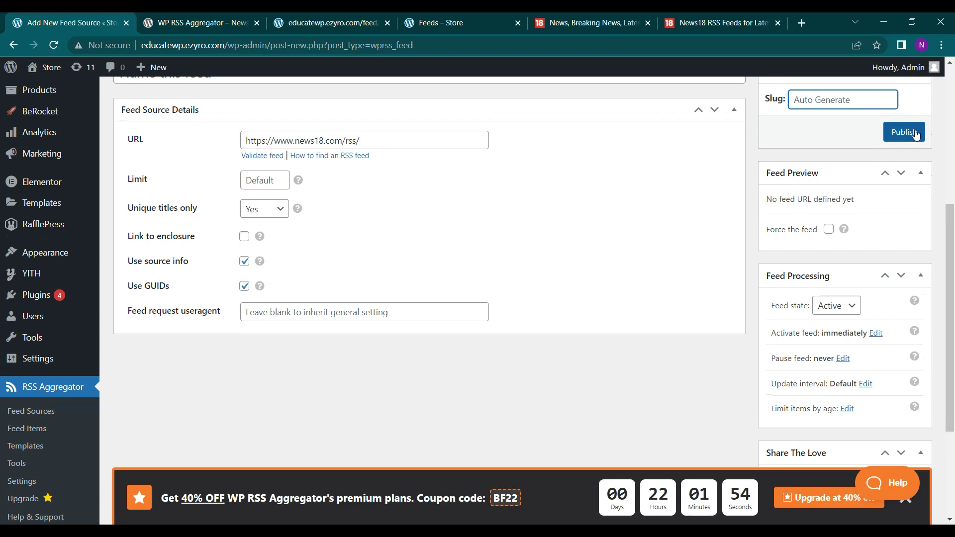
Step: Publish the News18 source and view Feed Sources, where it appears untitled with 200 items
click(915, 133)
scroll(870, 246, down, 3)
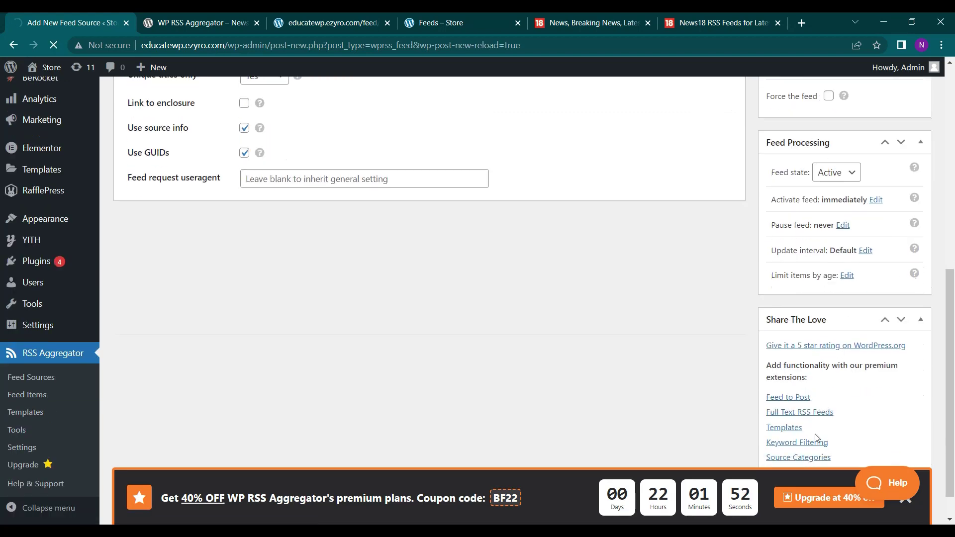
scroll(826, 367, up, 4)
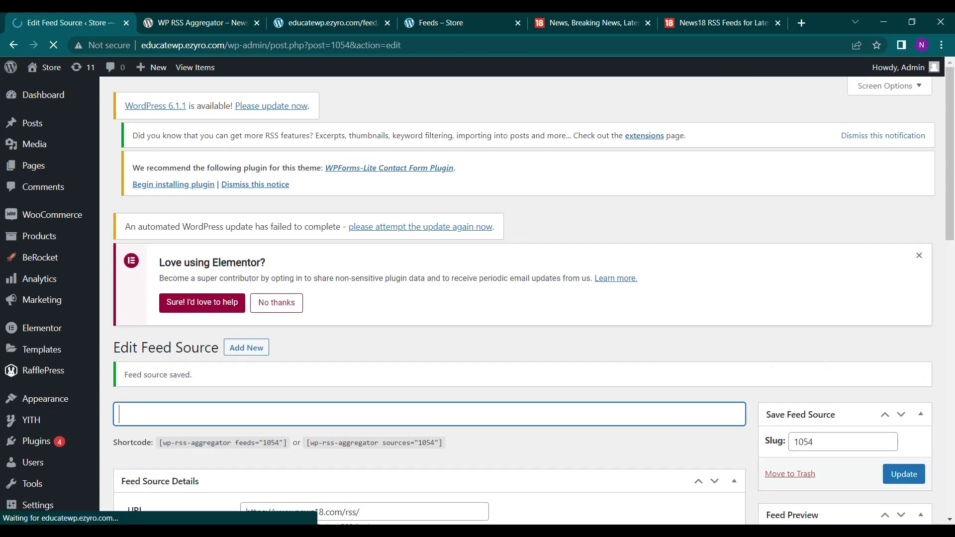
scroll(347, 309, down, 3)
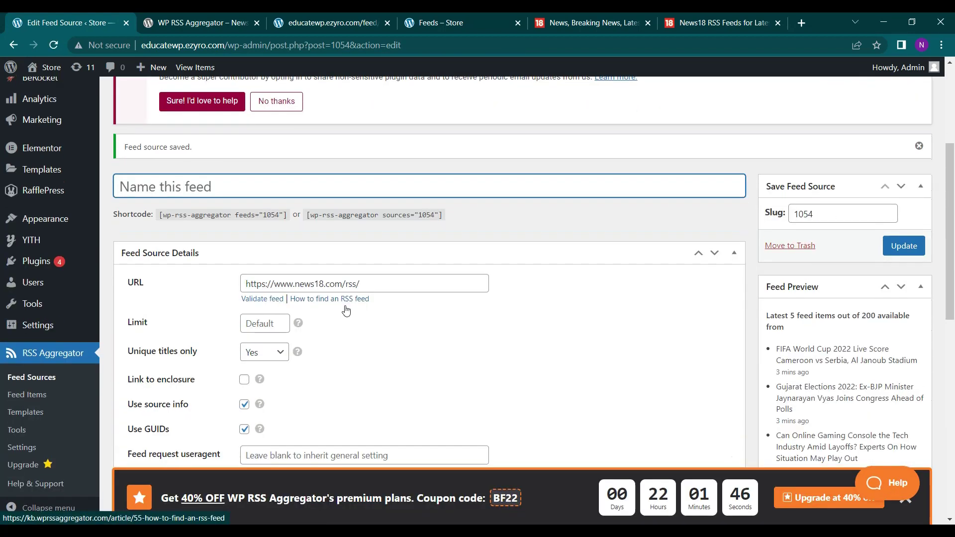
scroll(346, 310, up, 1)
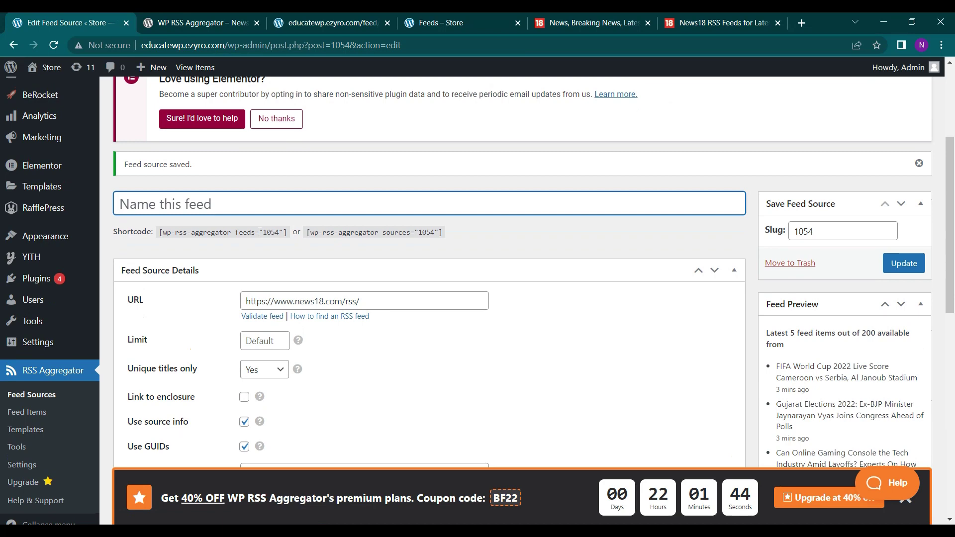
scroll(303, 263, up, 2)
scroll(260, 235, down, 3)
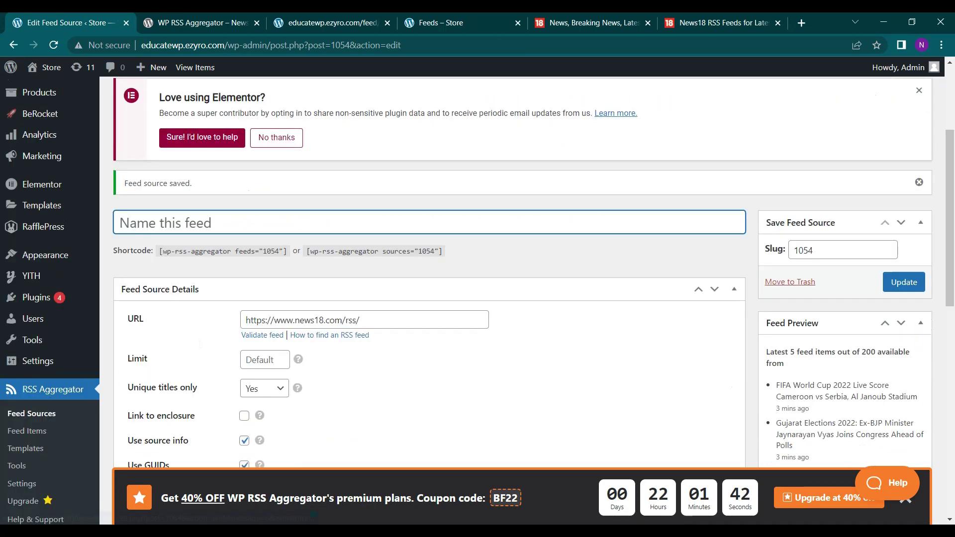
scroll(198, 341, up, 5)
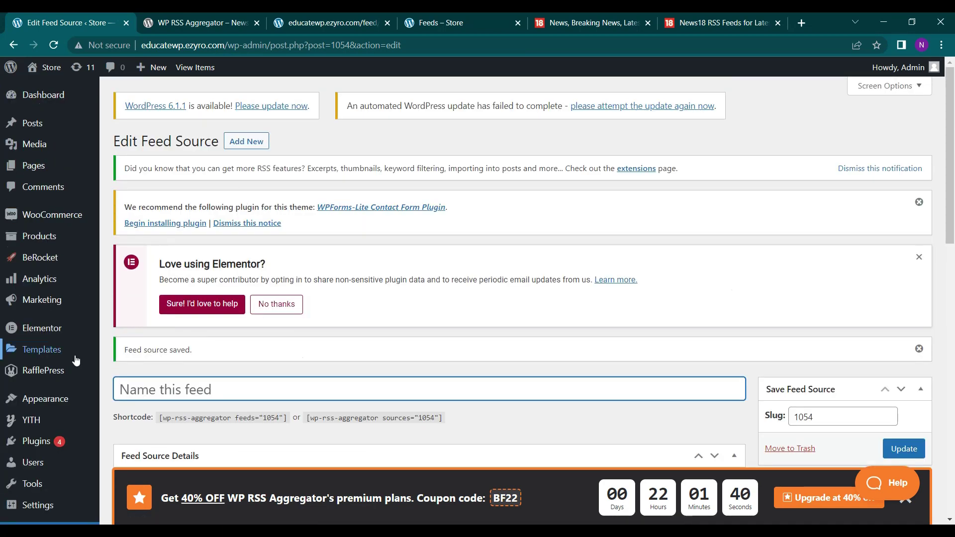
scroll(79, 358, down, 5)
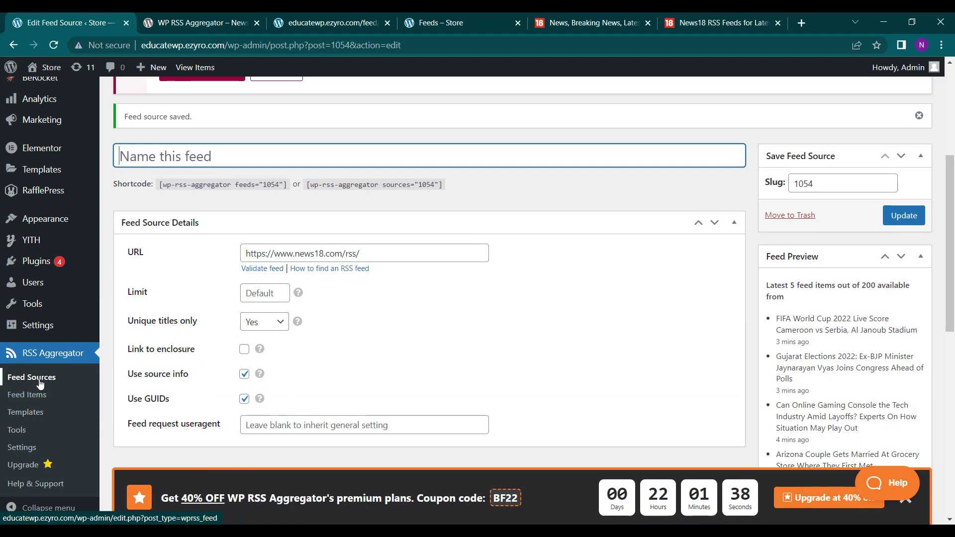
click(40, 381)
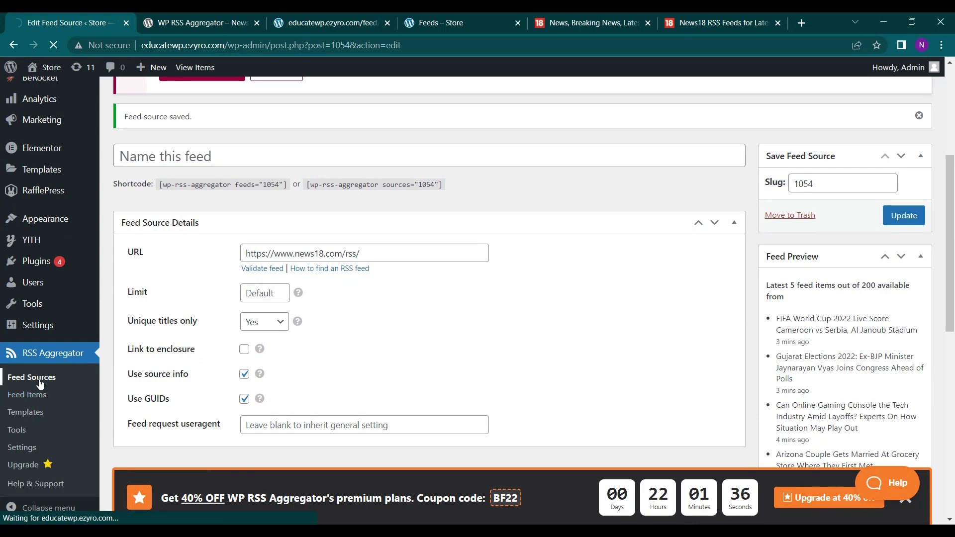
scroll(245, 159, down, 3)
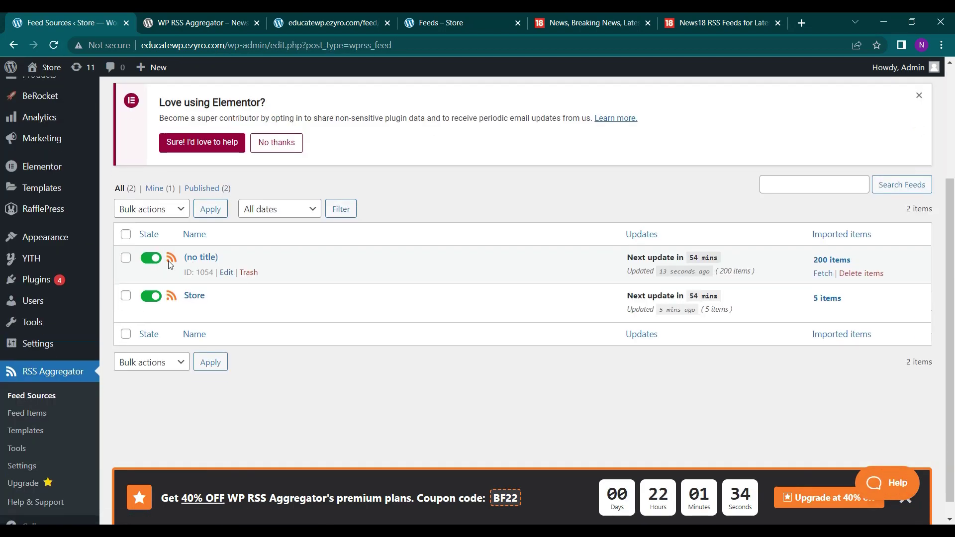
Step: Retitle the untitled feed source 'News18 feeds', update it, and select its shortcode
click(227, 273)
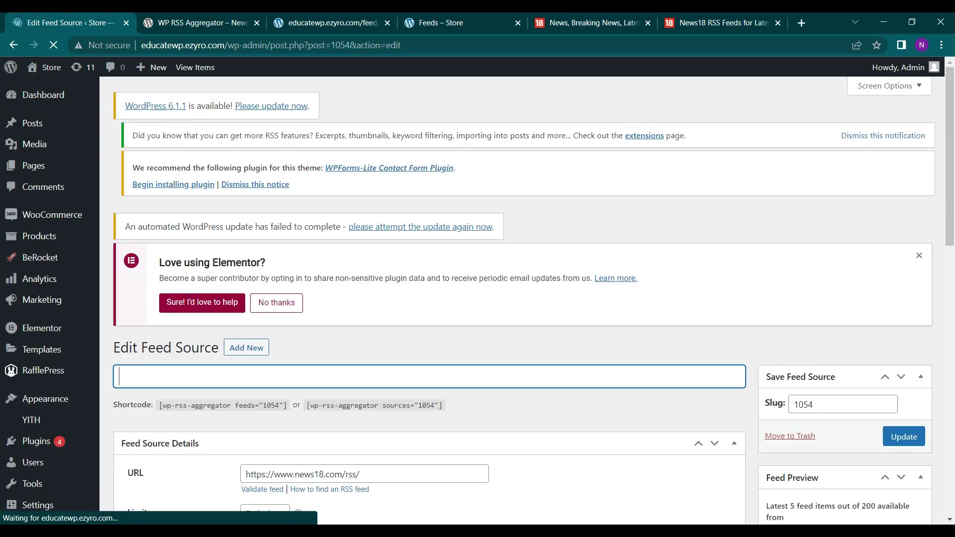
scroll(430, 298, down, 3)
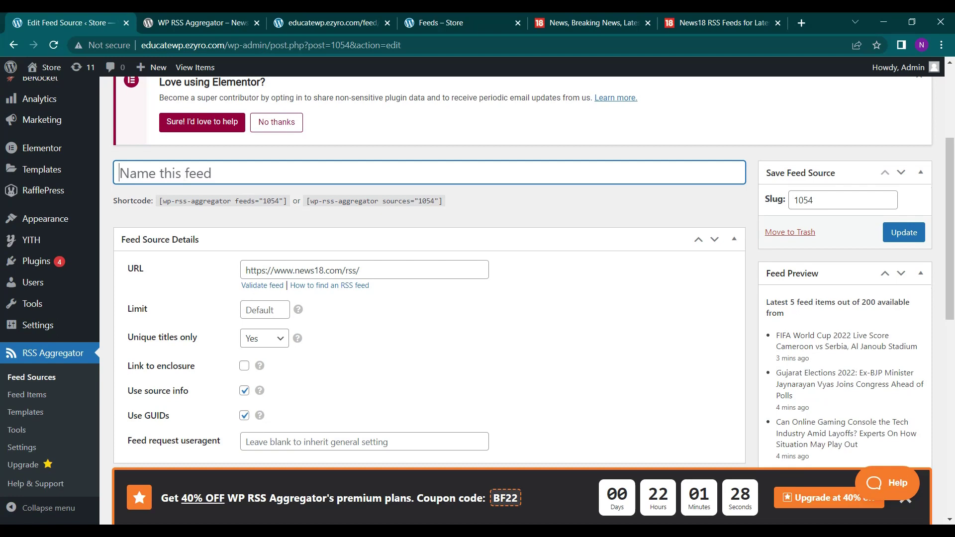
text(News)
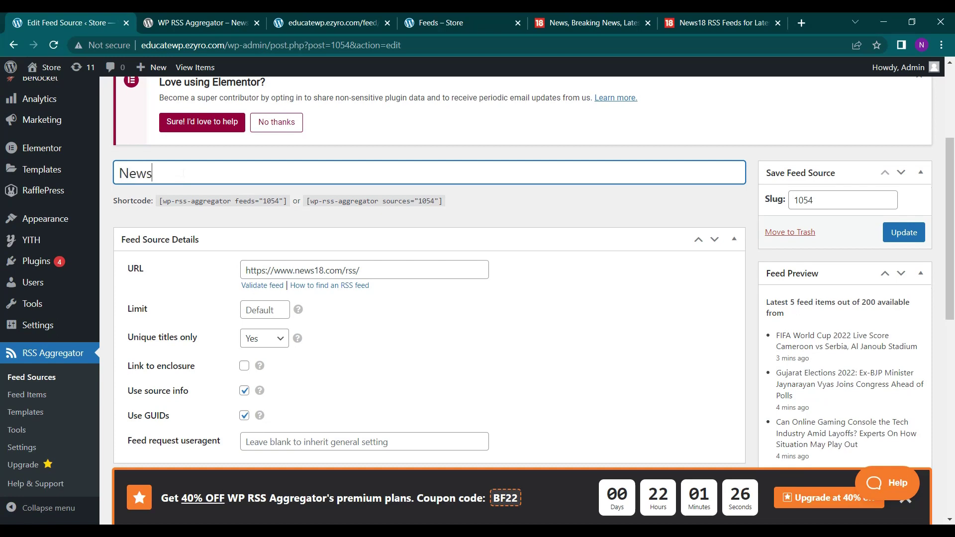
text(18 fees)
text(ds)
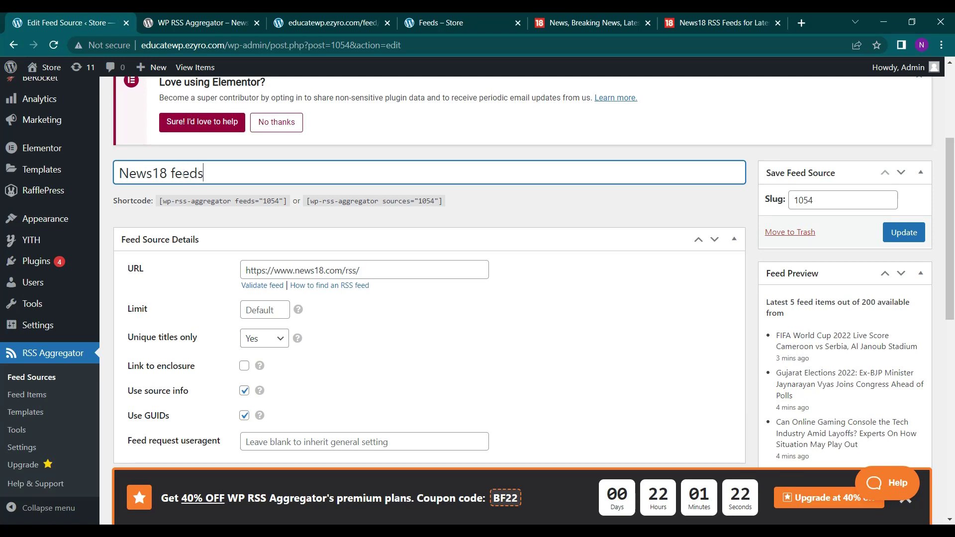
click(897, 238)
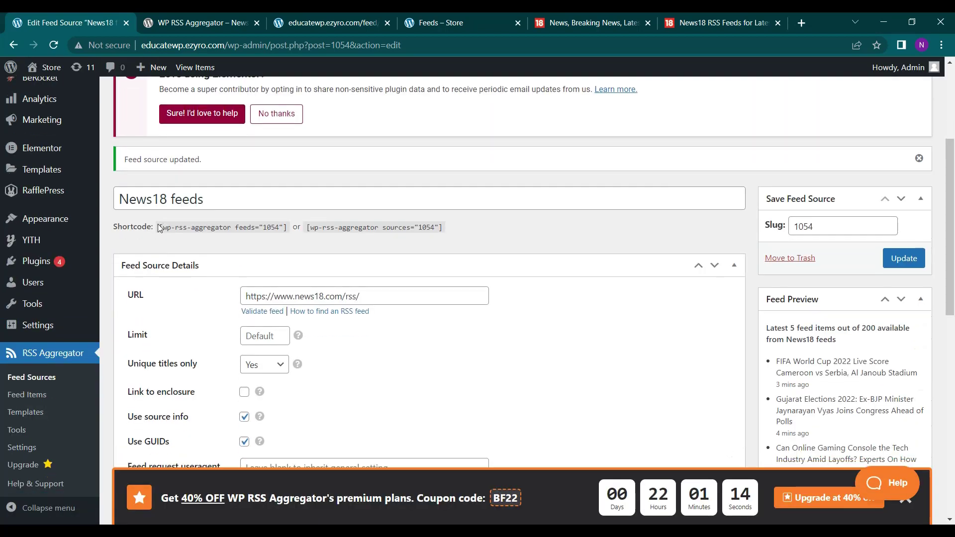
drag(158, 228, 446, 235)
scroll(244, 207, up, 3)
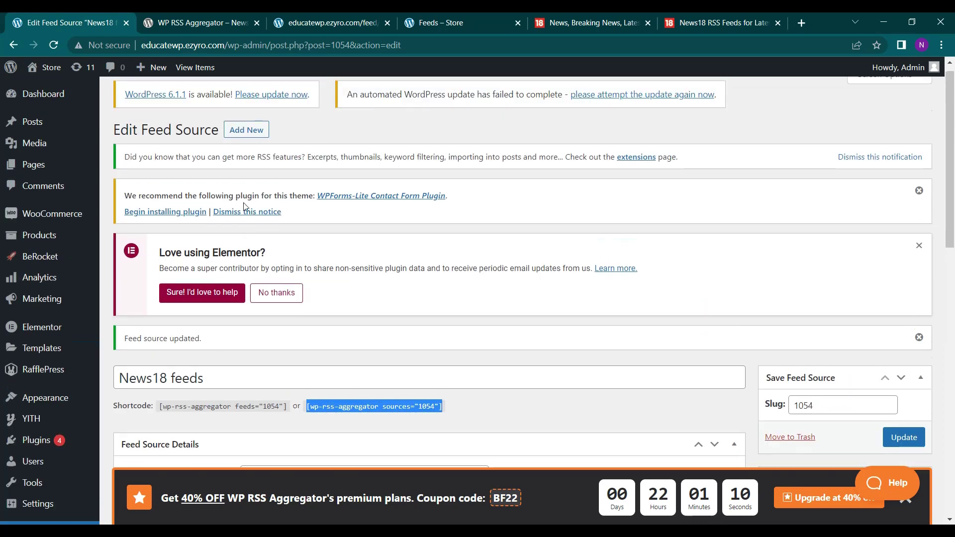
scroll(244, 207, down, 5)
Step: Reload the store's Feeds page to show News18 headlines and open the Cameroon vs Serbia story separately
click(454, 19)
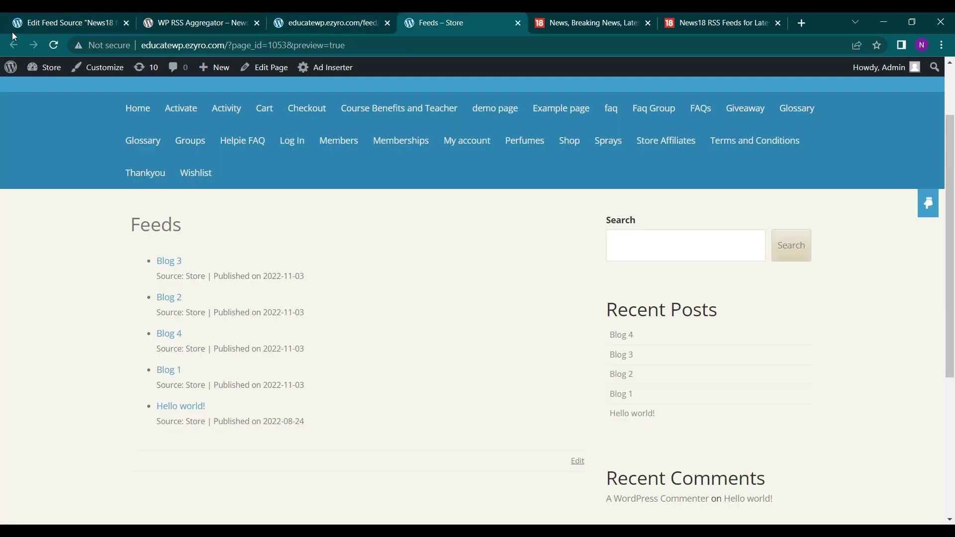
click(54, 45)
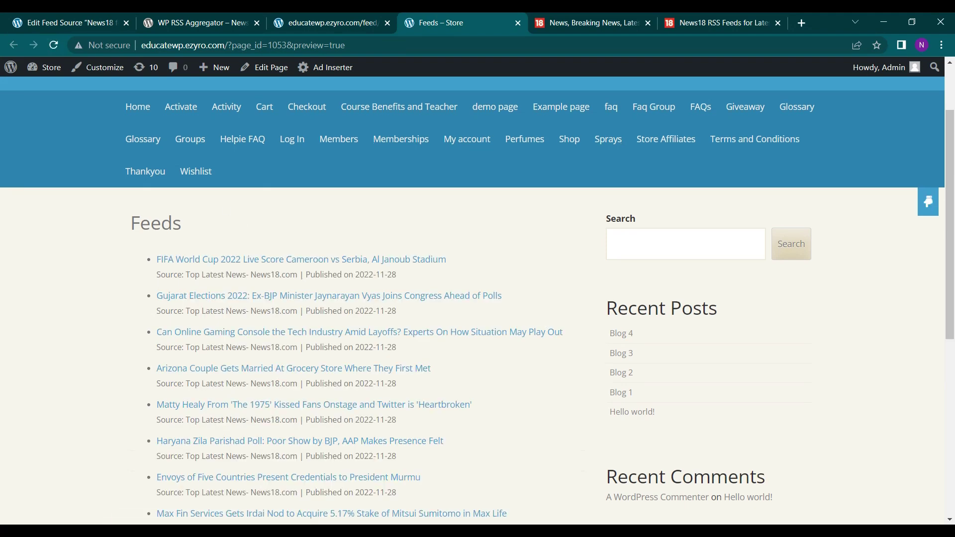
scroll(478, 298, down, 2)
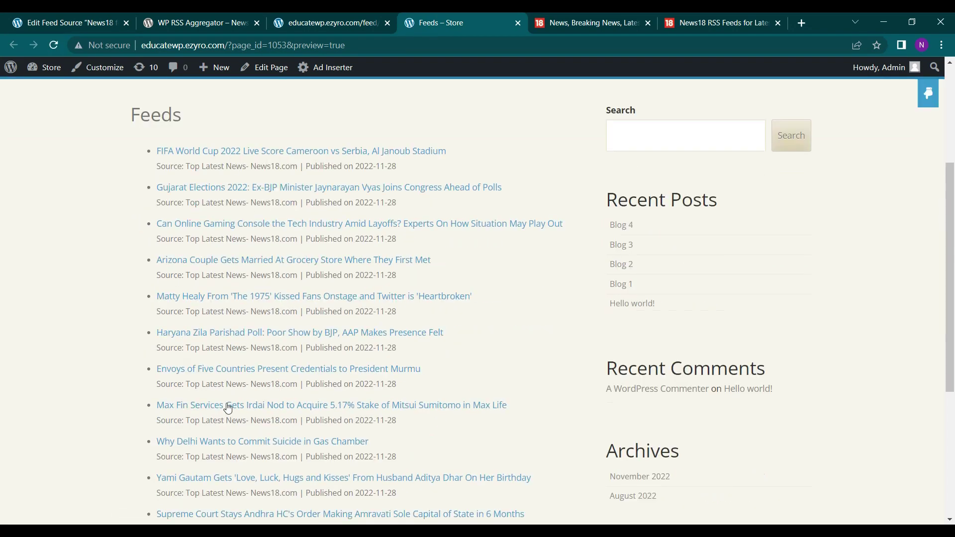
scroll(228, 408, down, 3)
scroll(199, 405, up, 5)
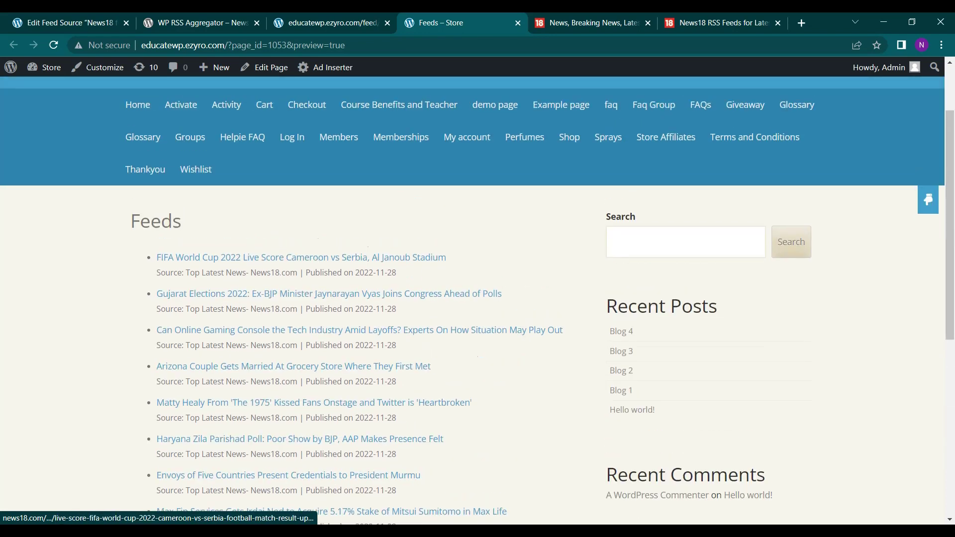
scroll(477, 298, down, 1)
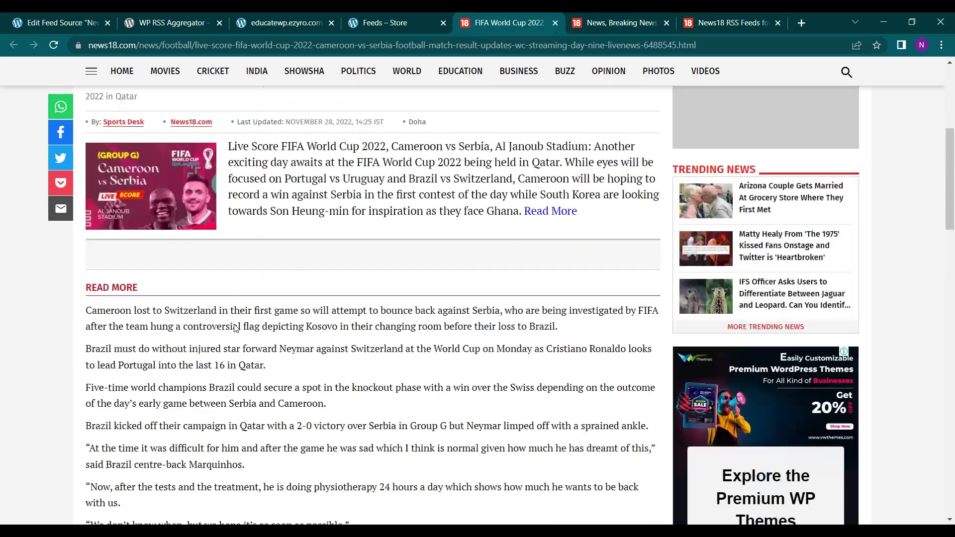
click(386, 13)
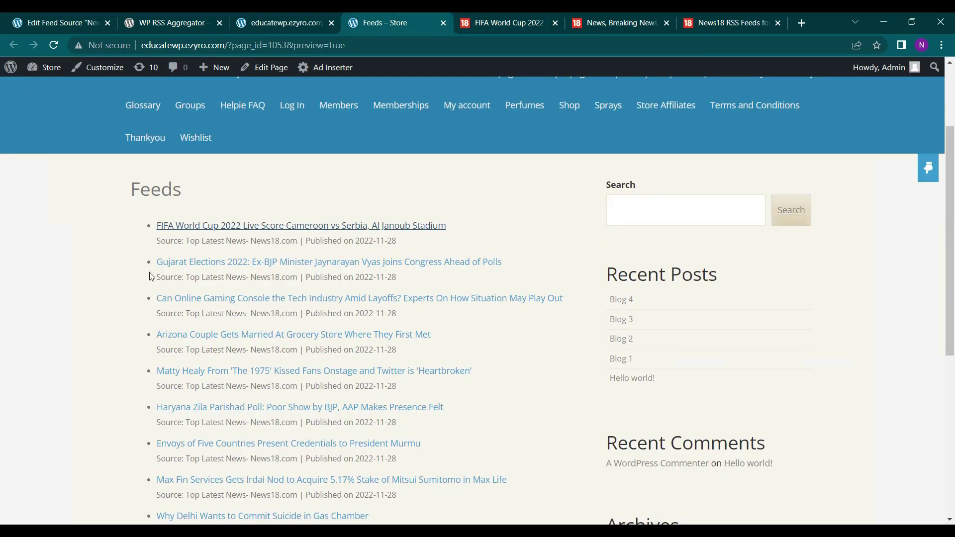
scroll(159, 305, down, 2)
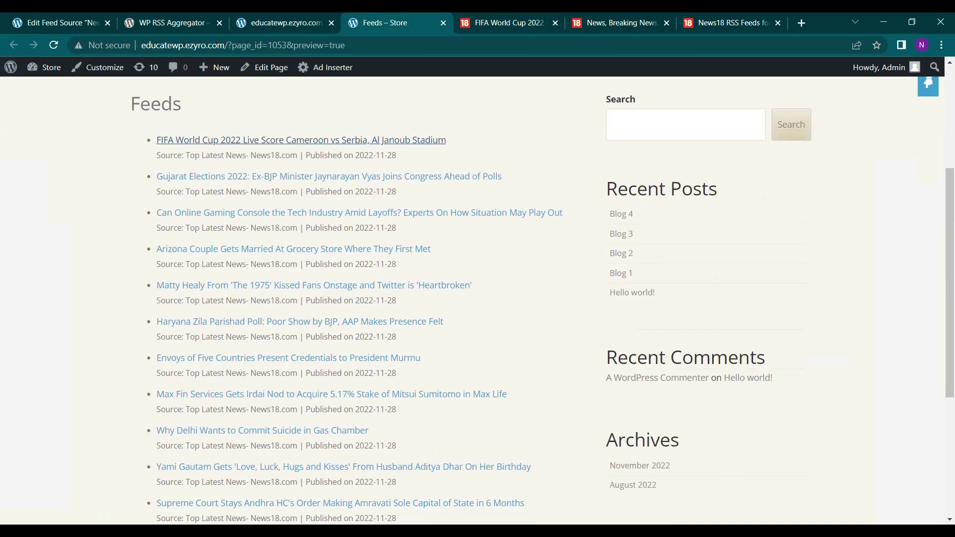
scroll(160, 303, up, 2)
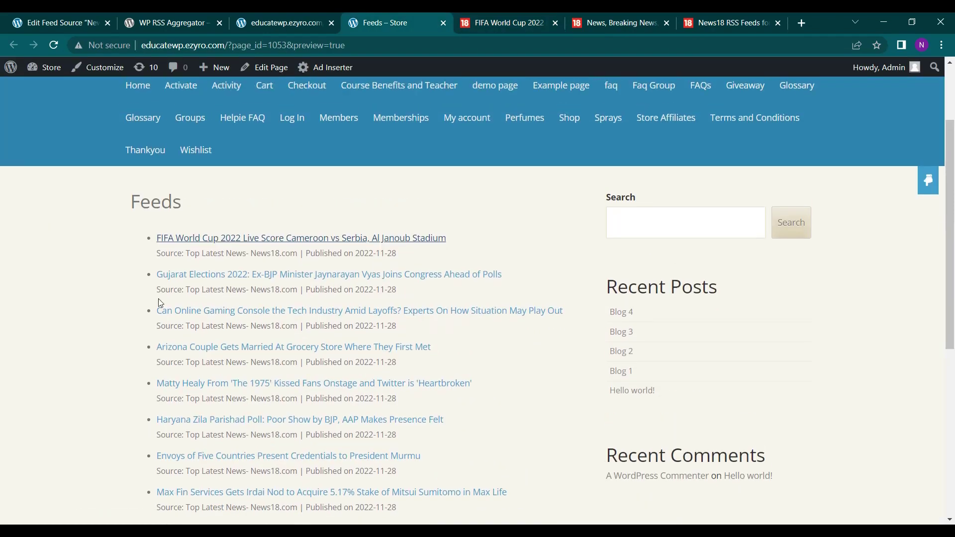
scroll(160, 303, down, 1)
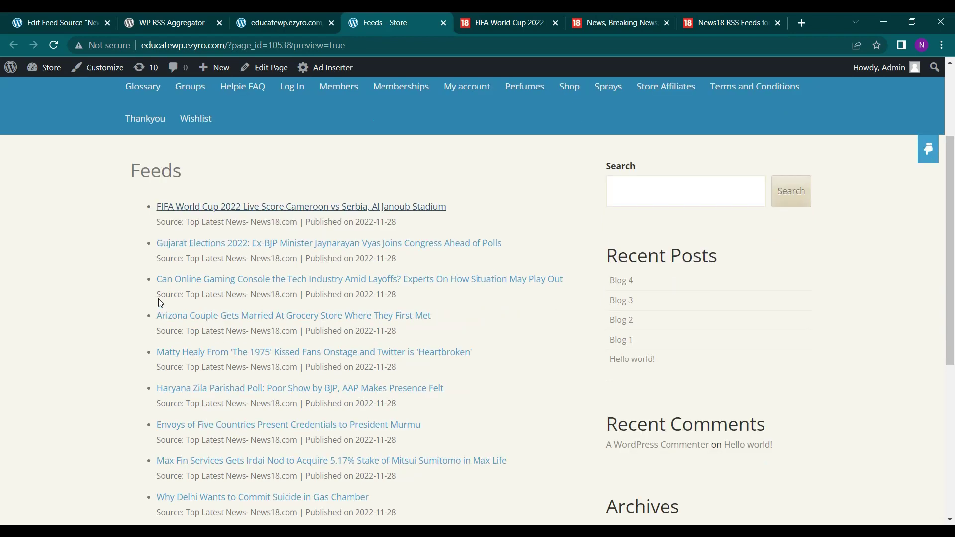
Step: Switch to the WP RSS Aggregator plugin page on WordPress.org and scroll down it
click(167, 20)
scroll(352, 428, down, 2)
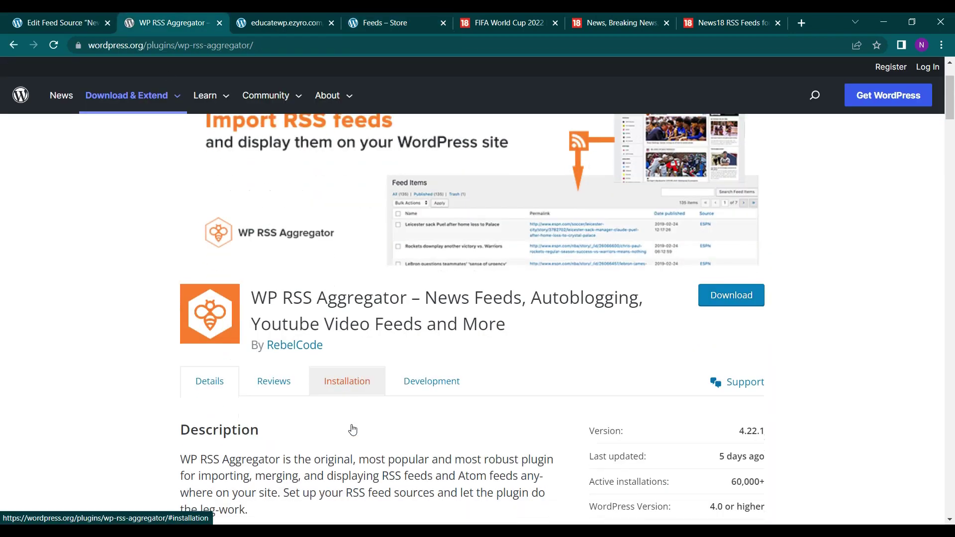